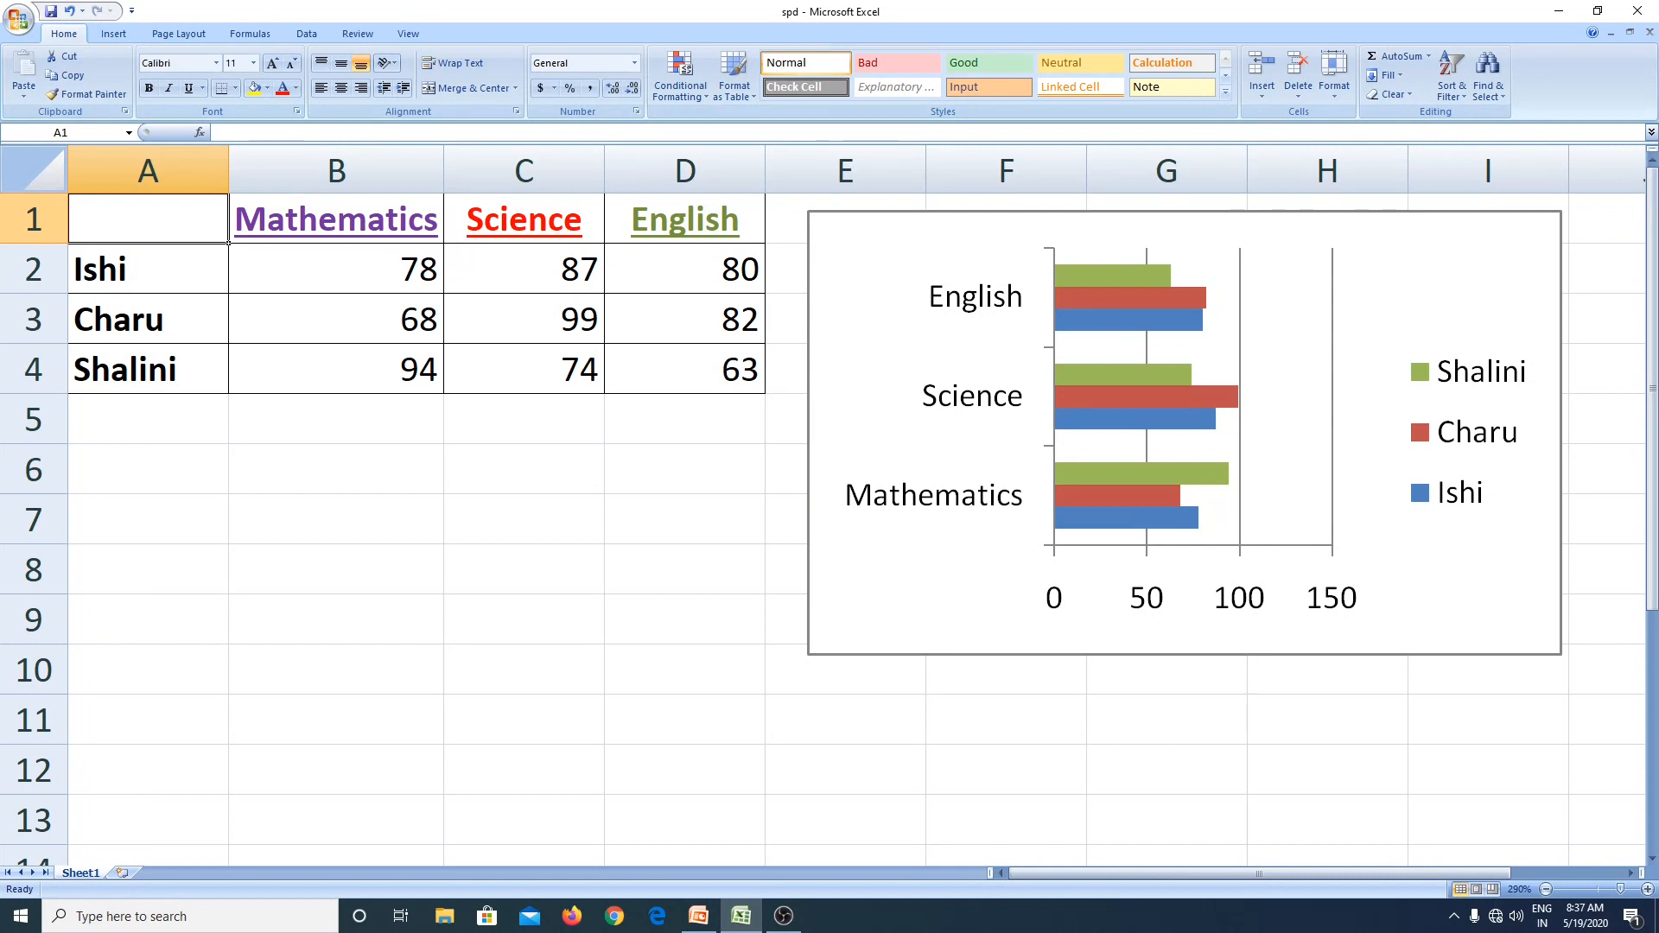
left_click(832, 539)
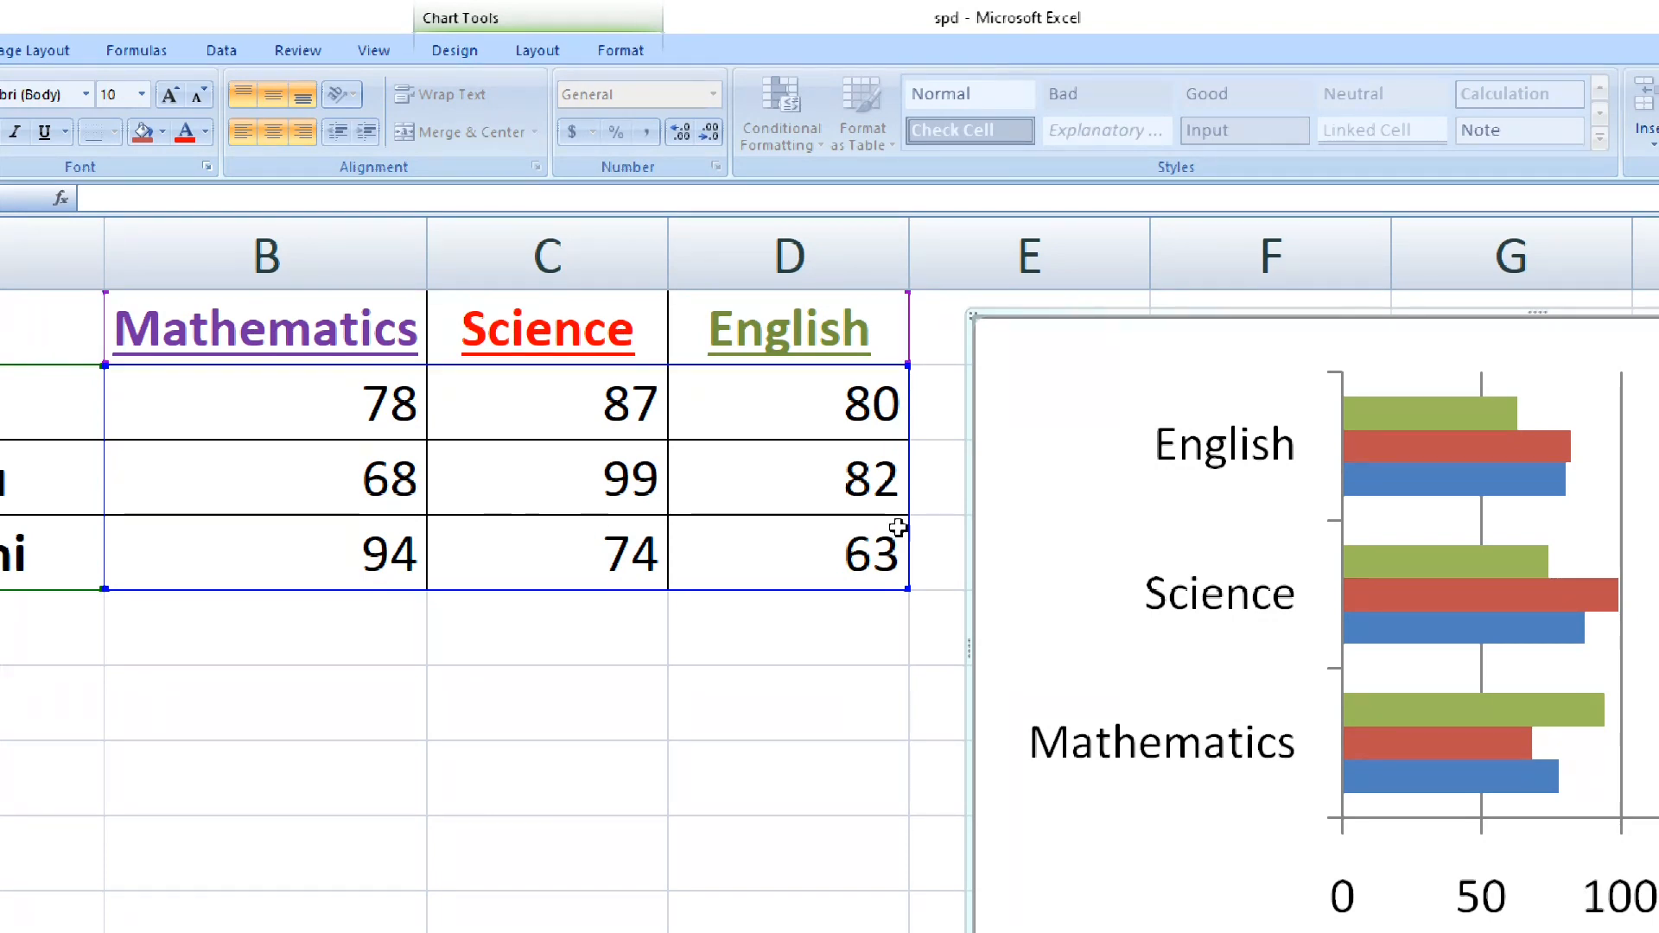
left_click(265, 641)
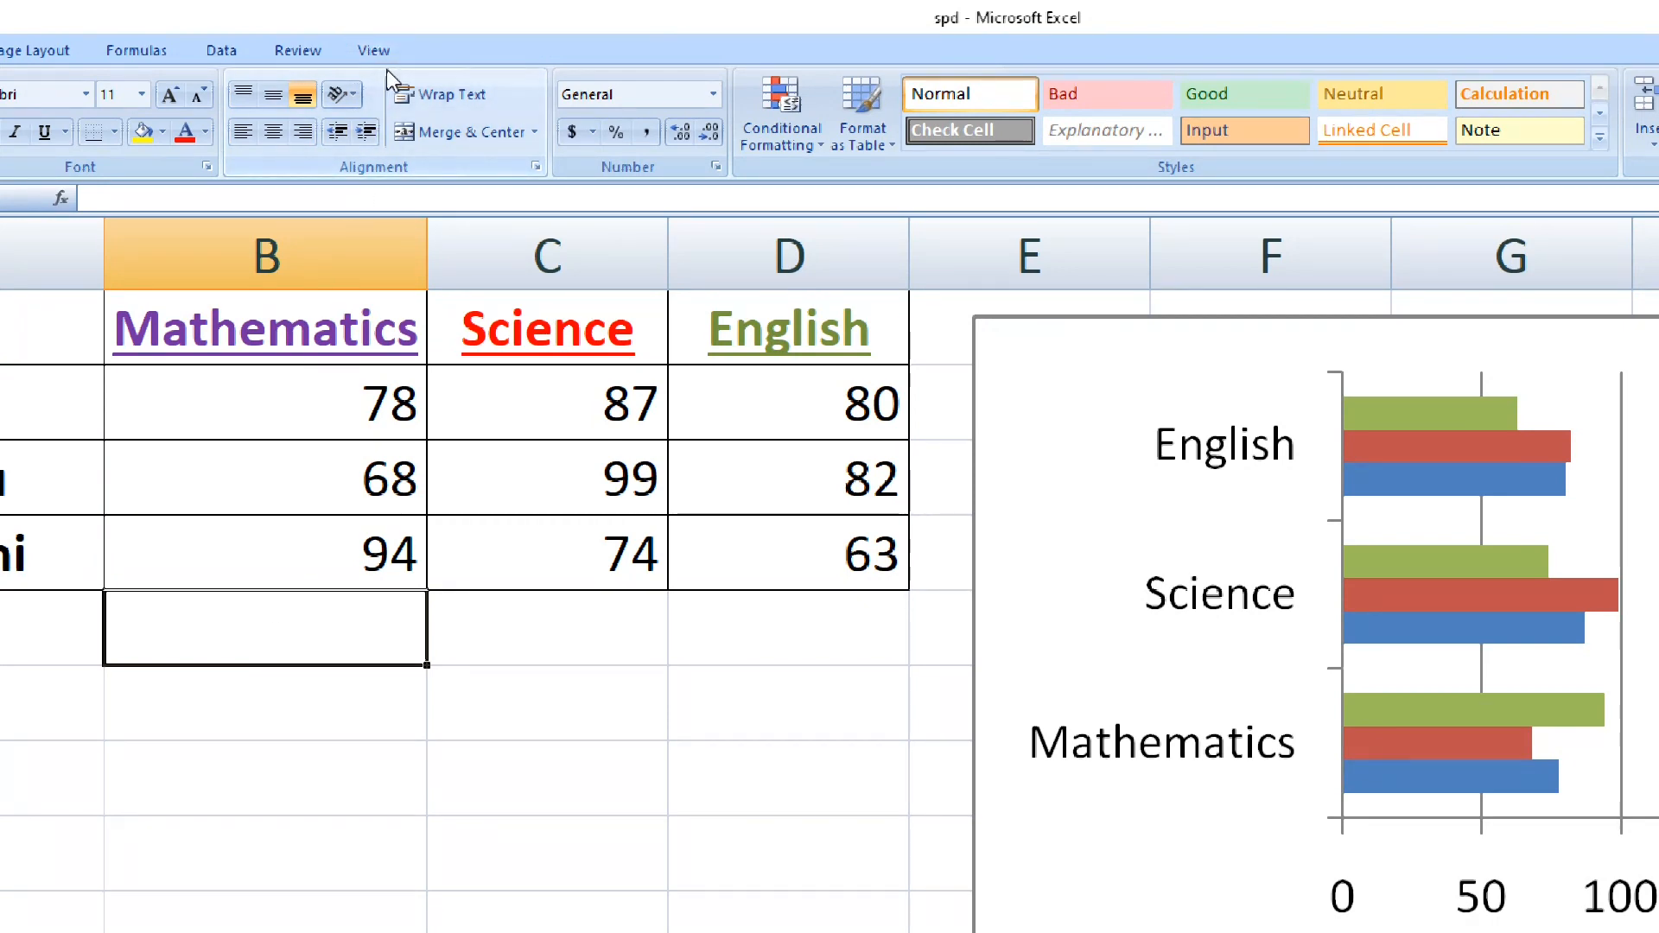
- Change the marks bar chart to the first Column chart subtype
left_click(1027, 402)
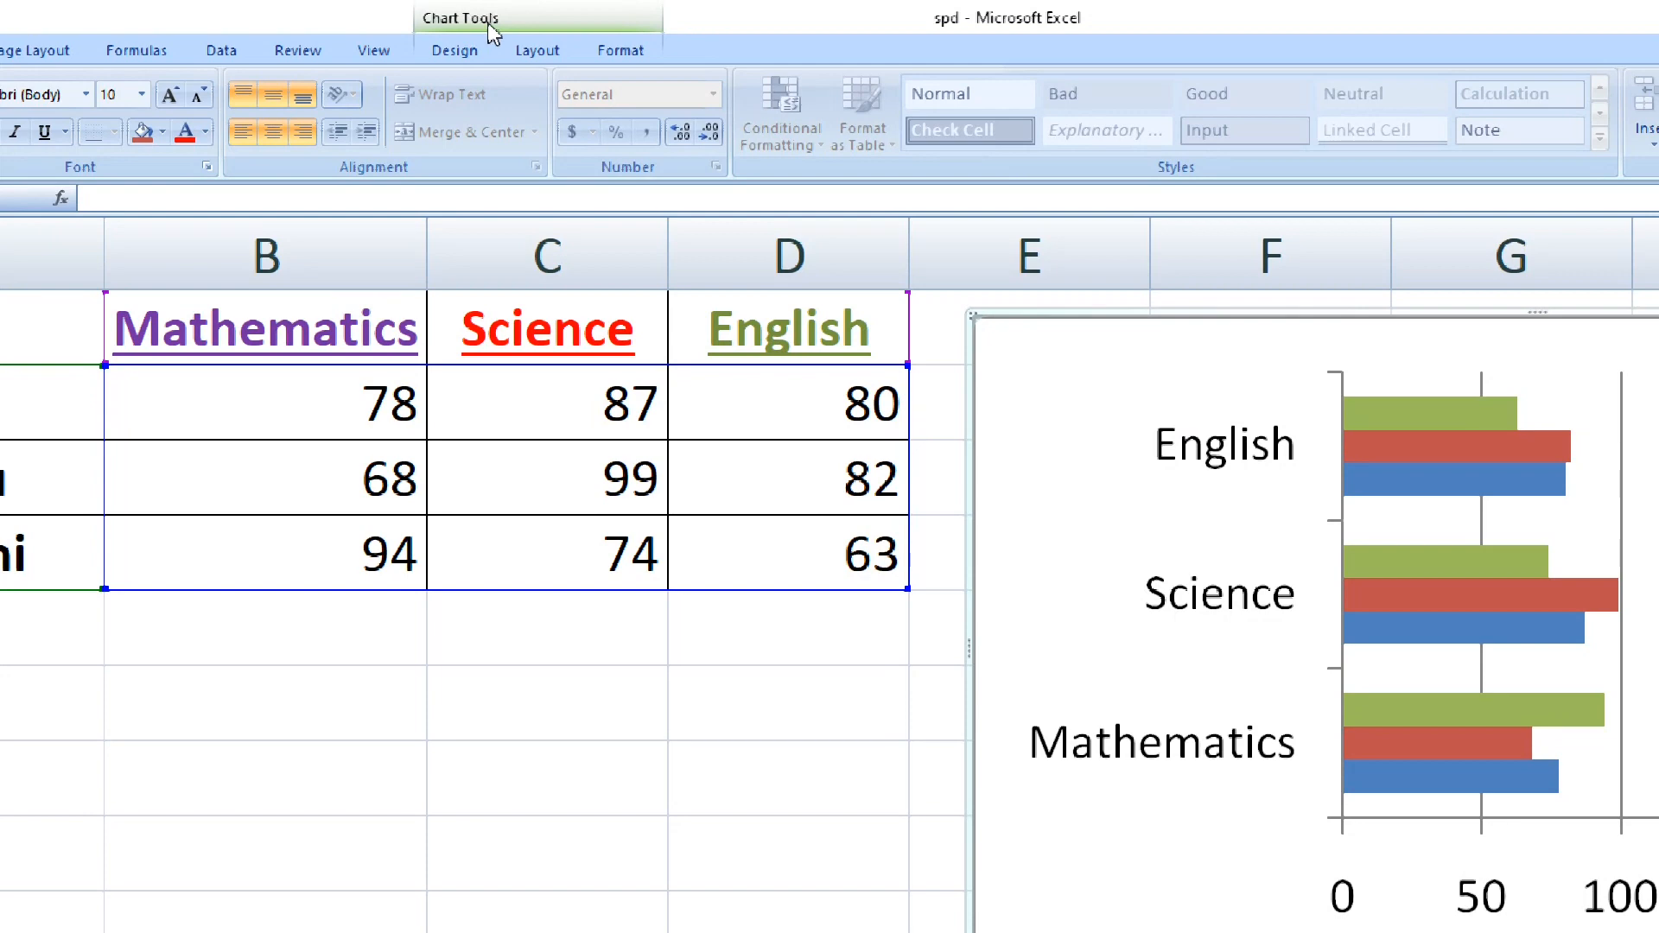
left_click(455, 53)
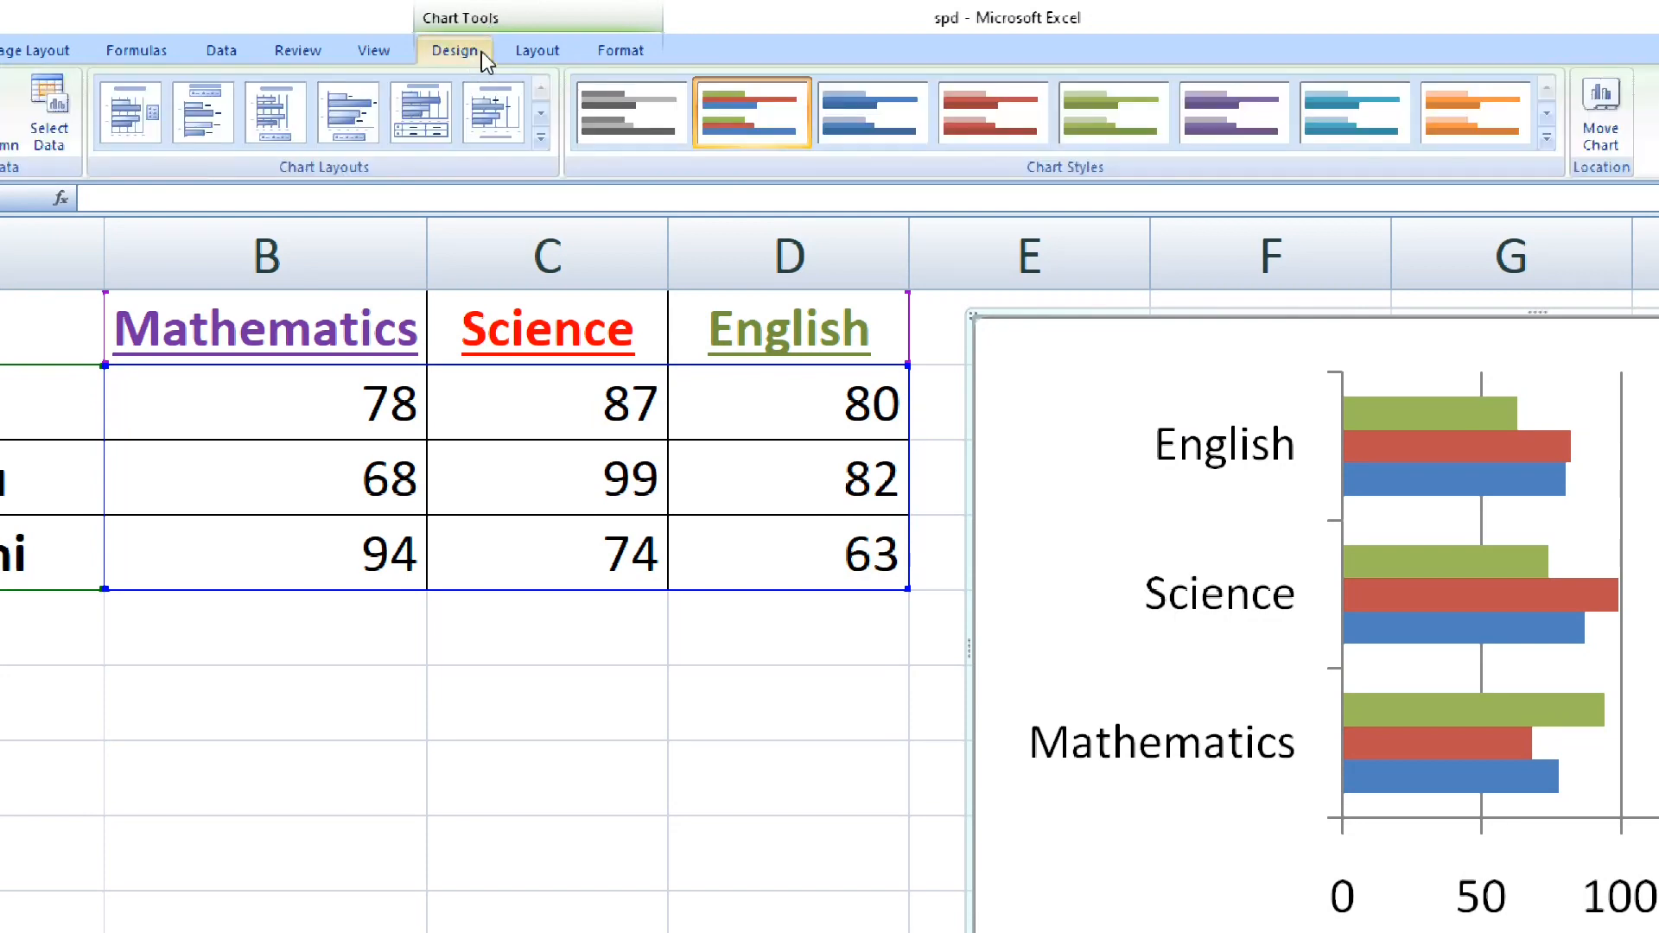
left_click(550, 49)
left_click(637, 50)
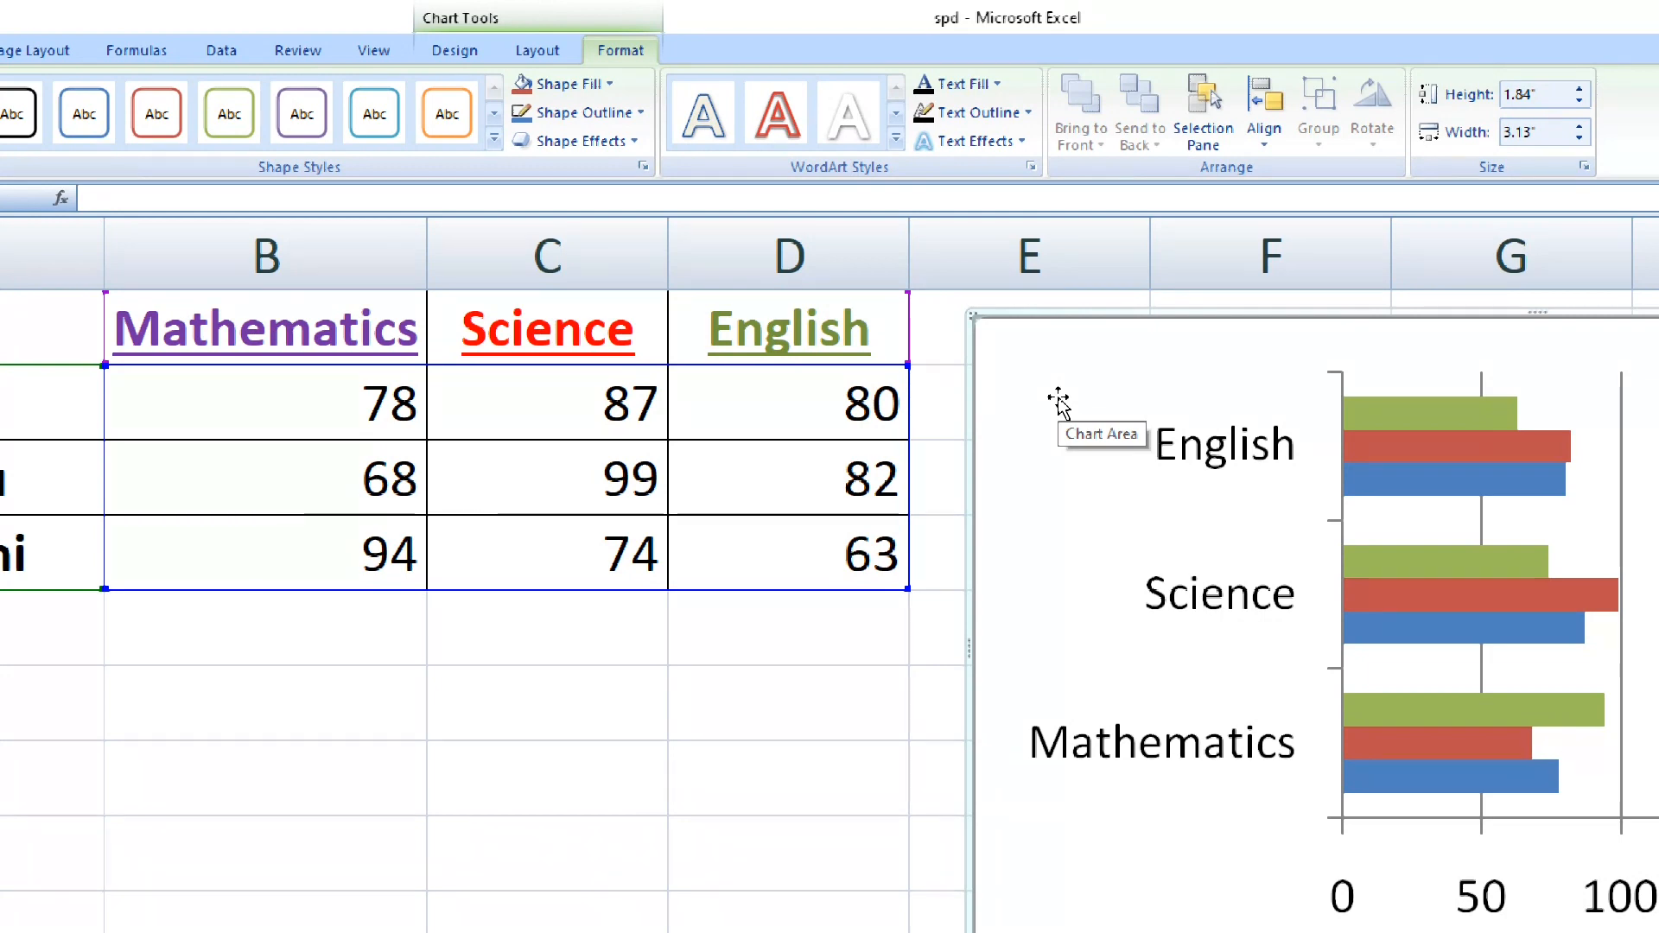
left_click(451, 55)
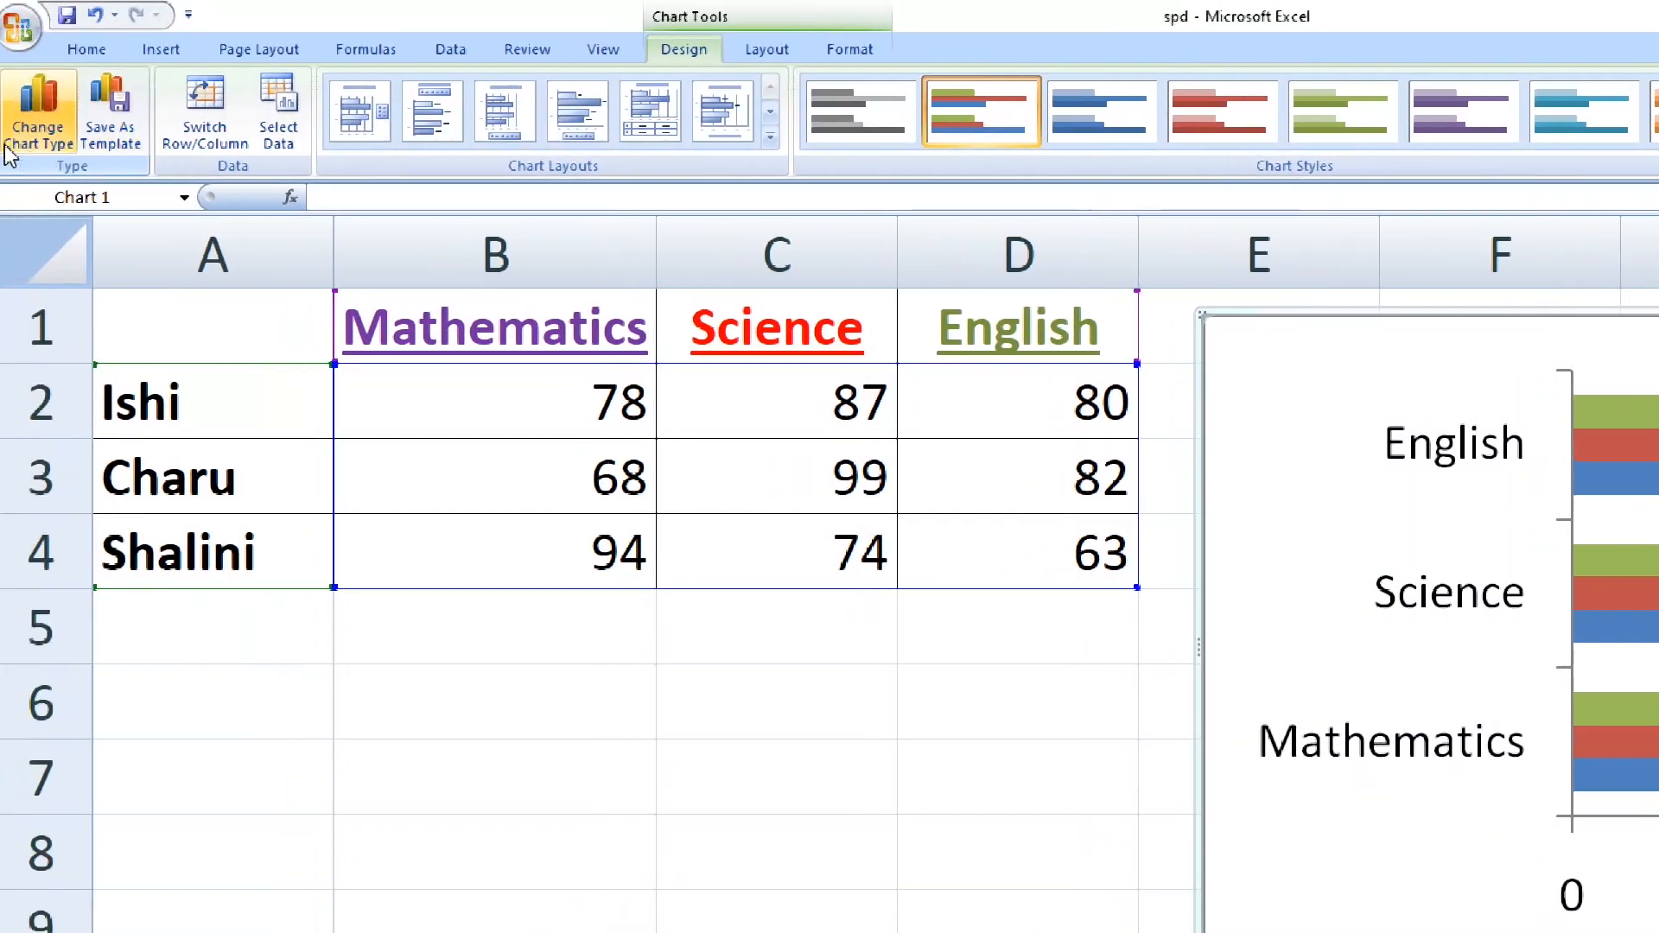
left_click(65, 141)
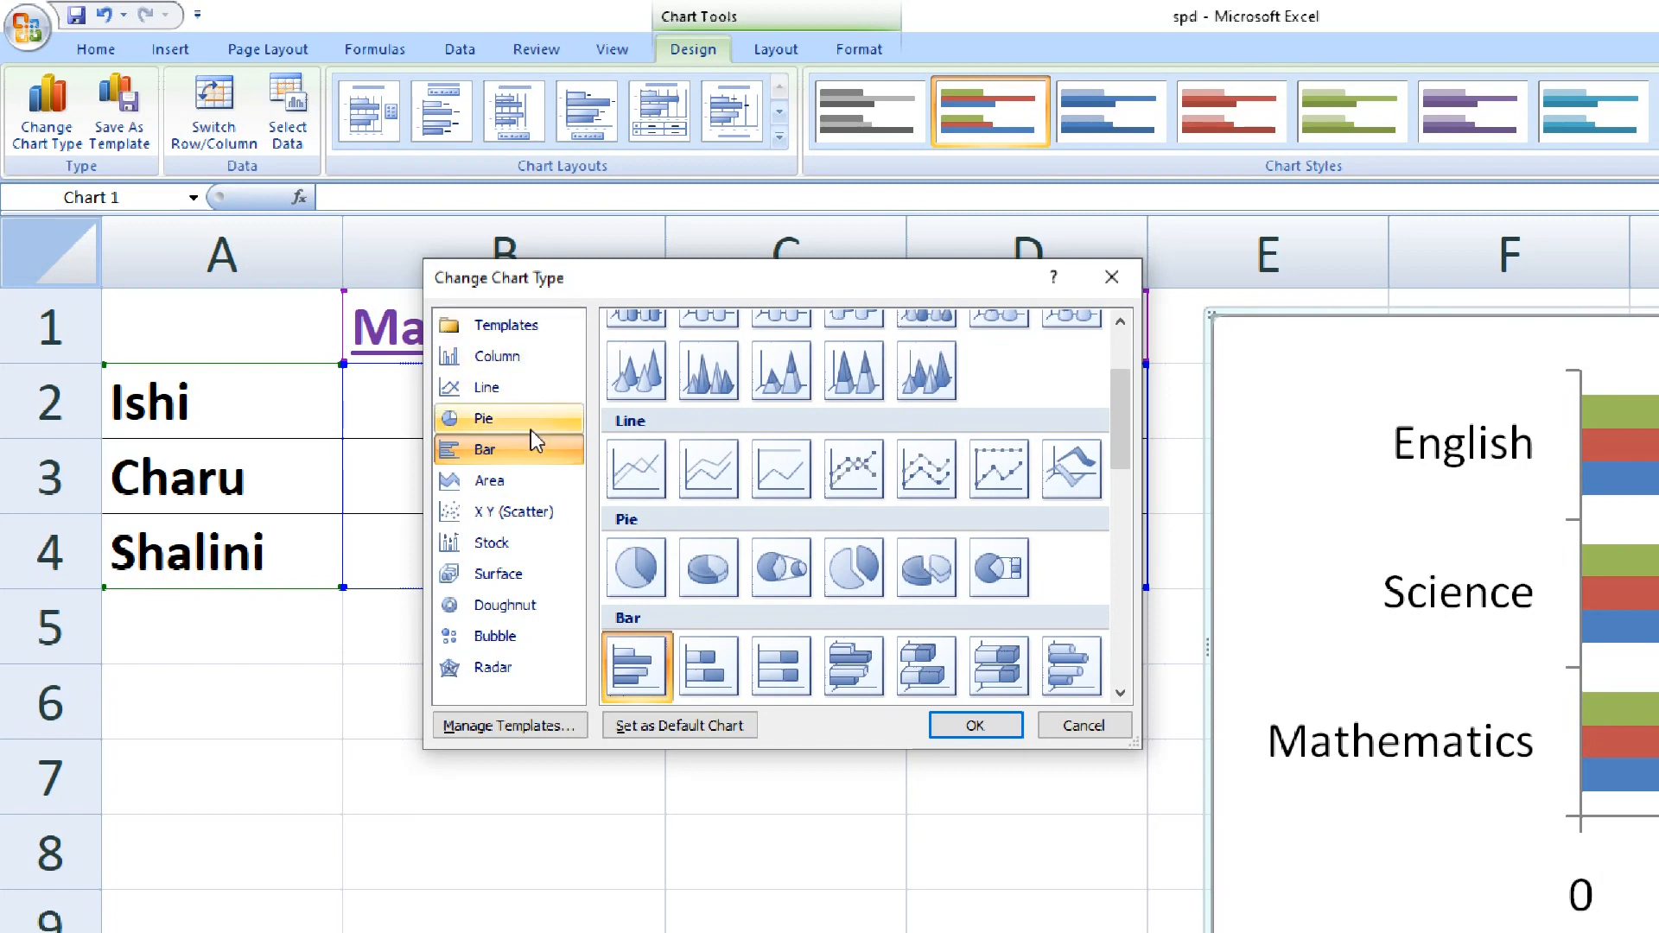
left_click(528, 367)
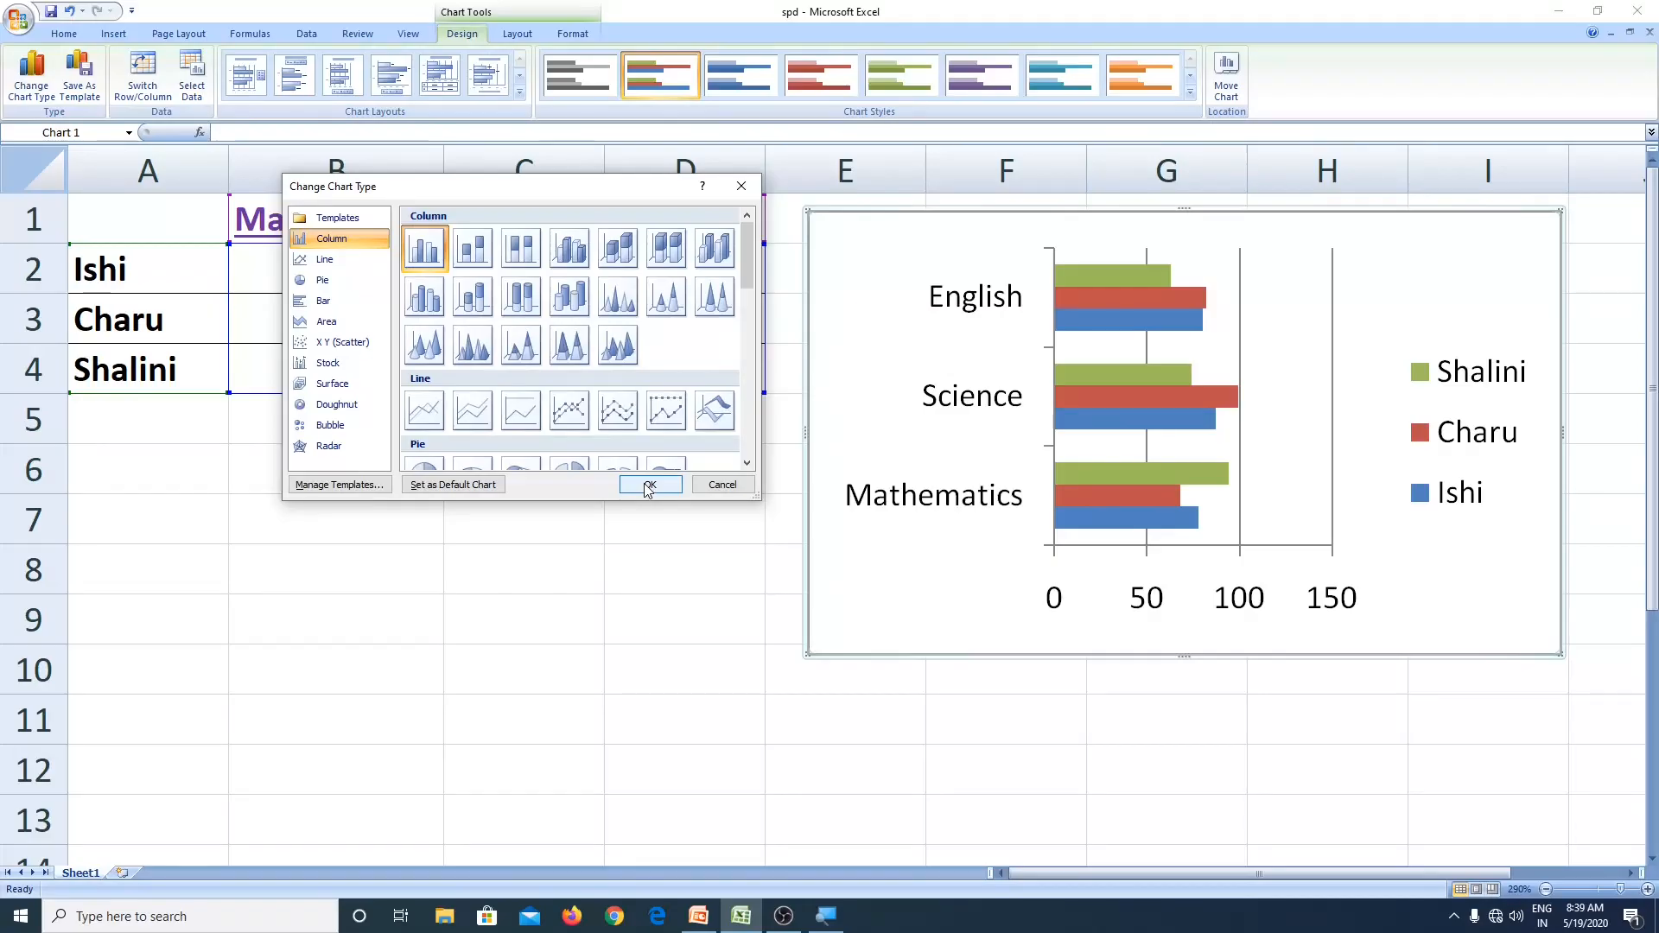
left_click(987, 731)
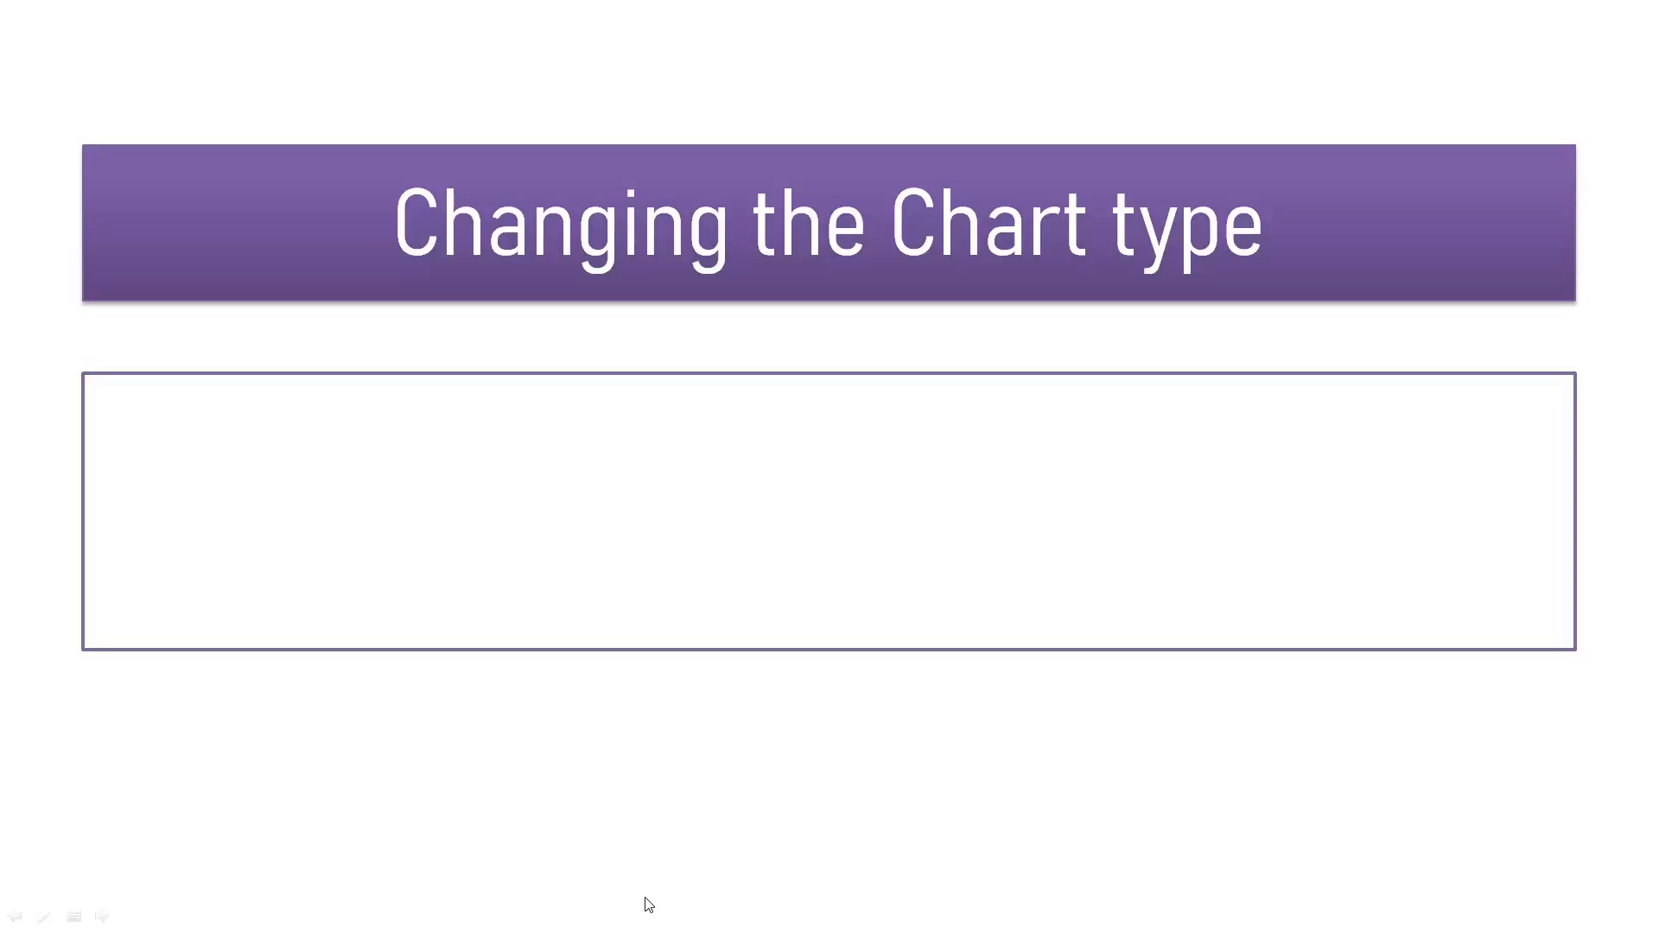
key("Right")
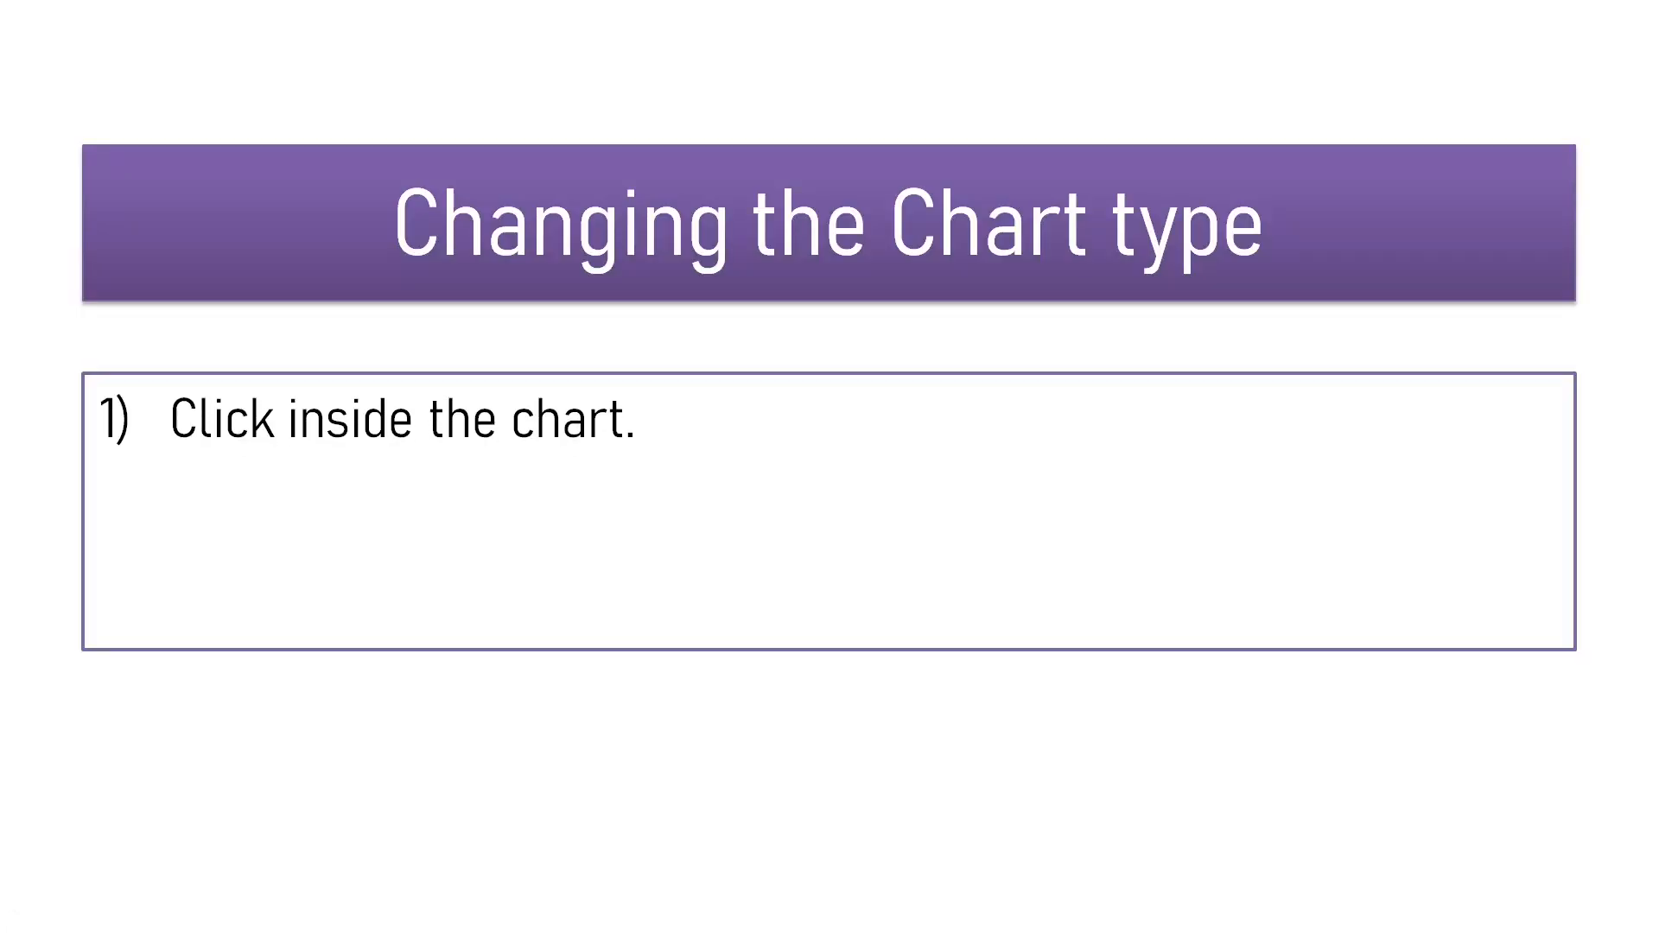
key("Right")
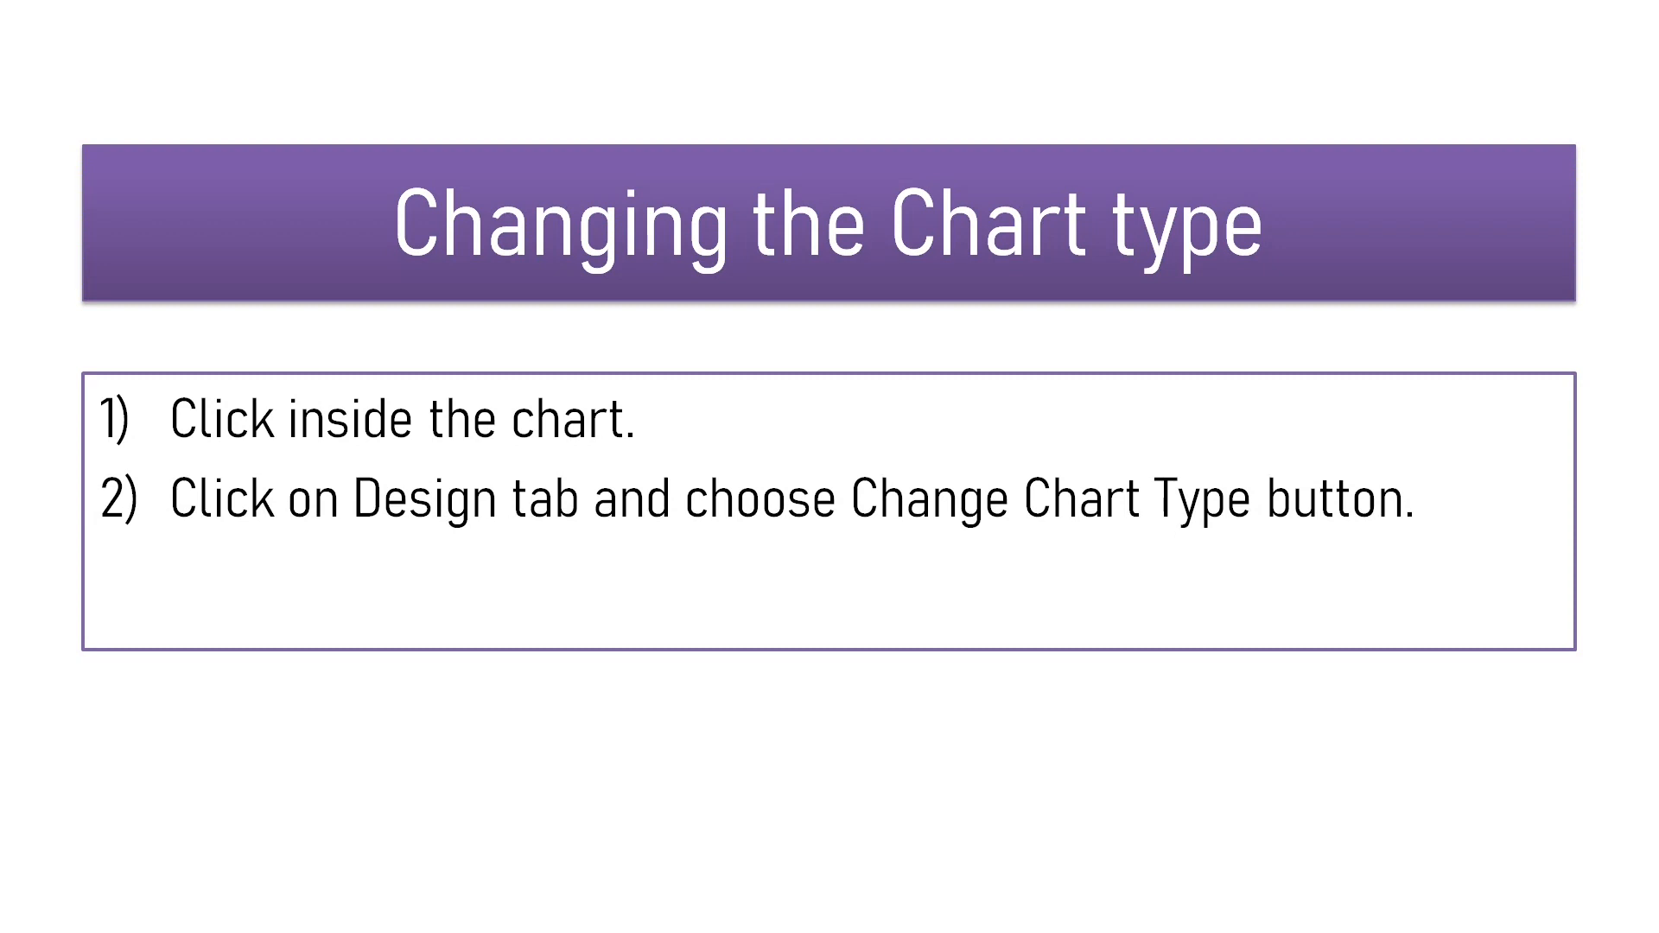
key("Right")
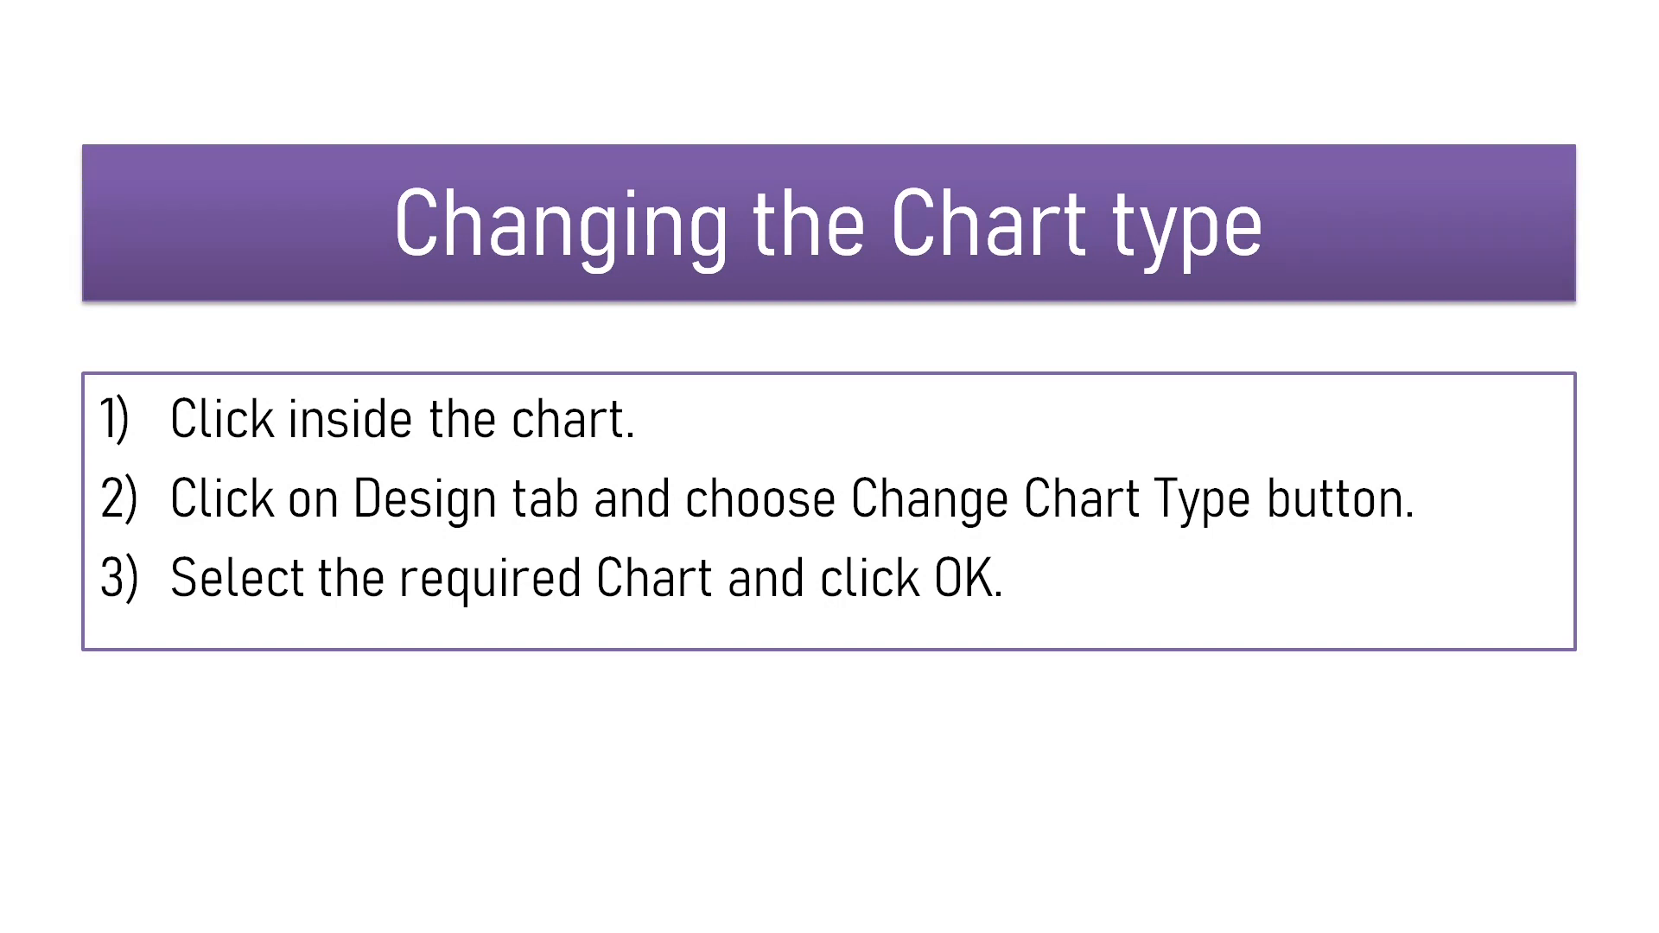
key("Right")
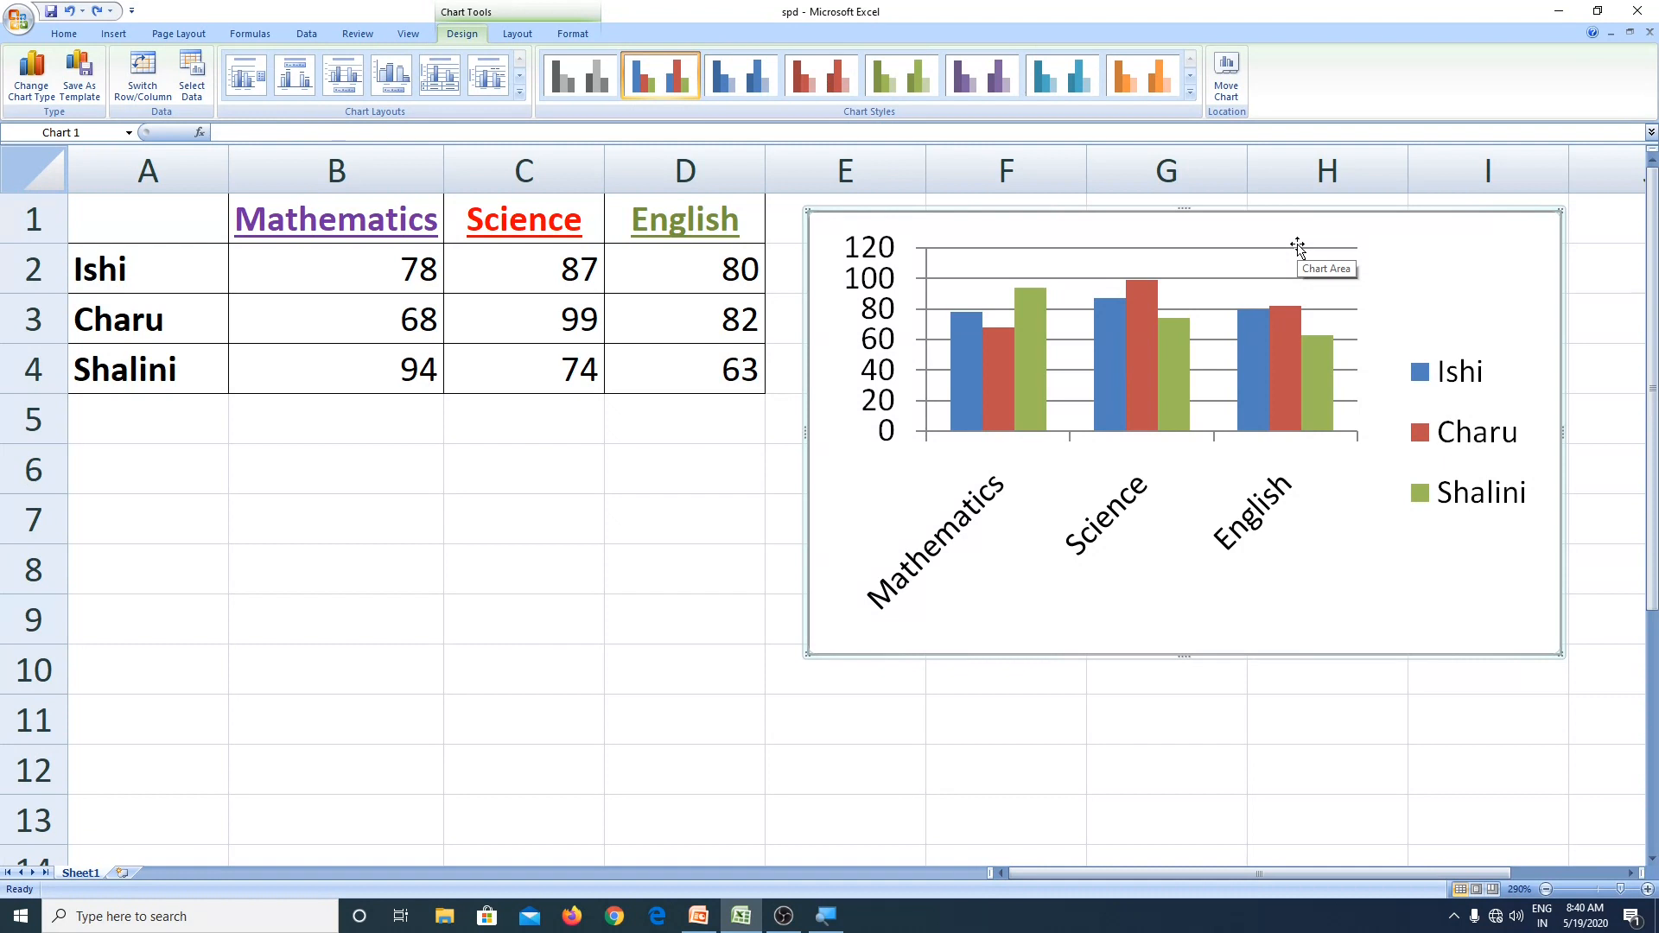
- Try out the Layout 2 chart layout and the preset layout next to it on the column chart
left_click(834, 551)
left_click(408, 33)
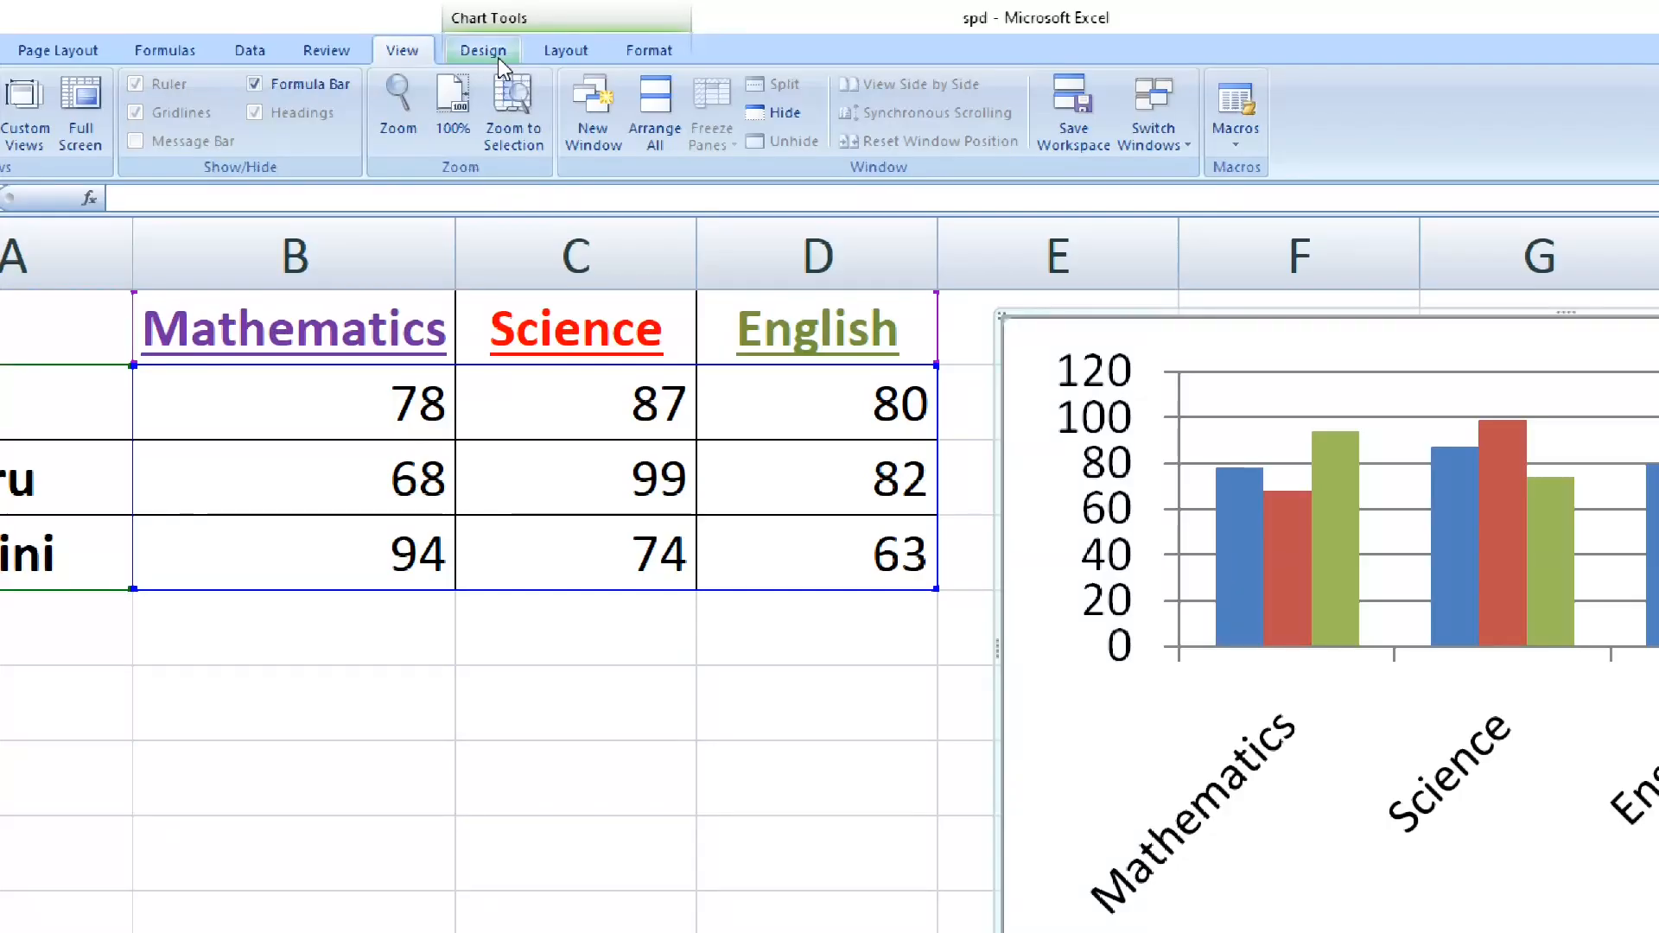
left_click(499, 59)
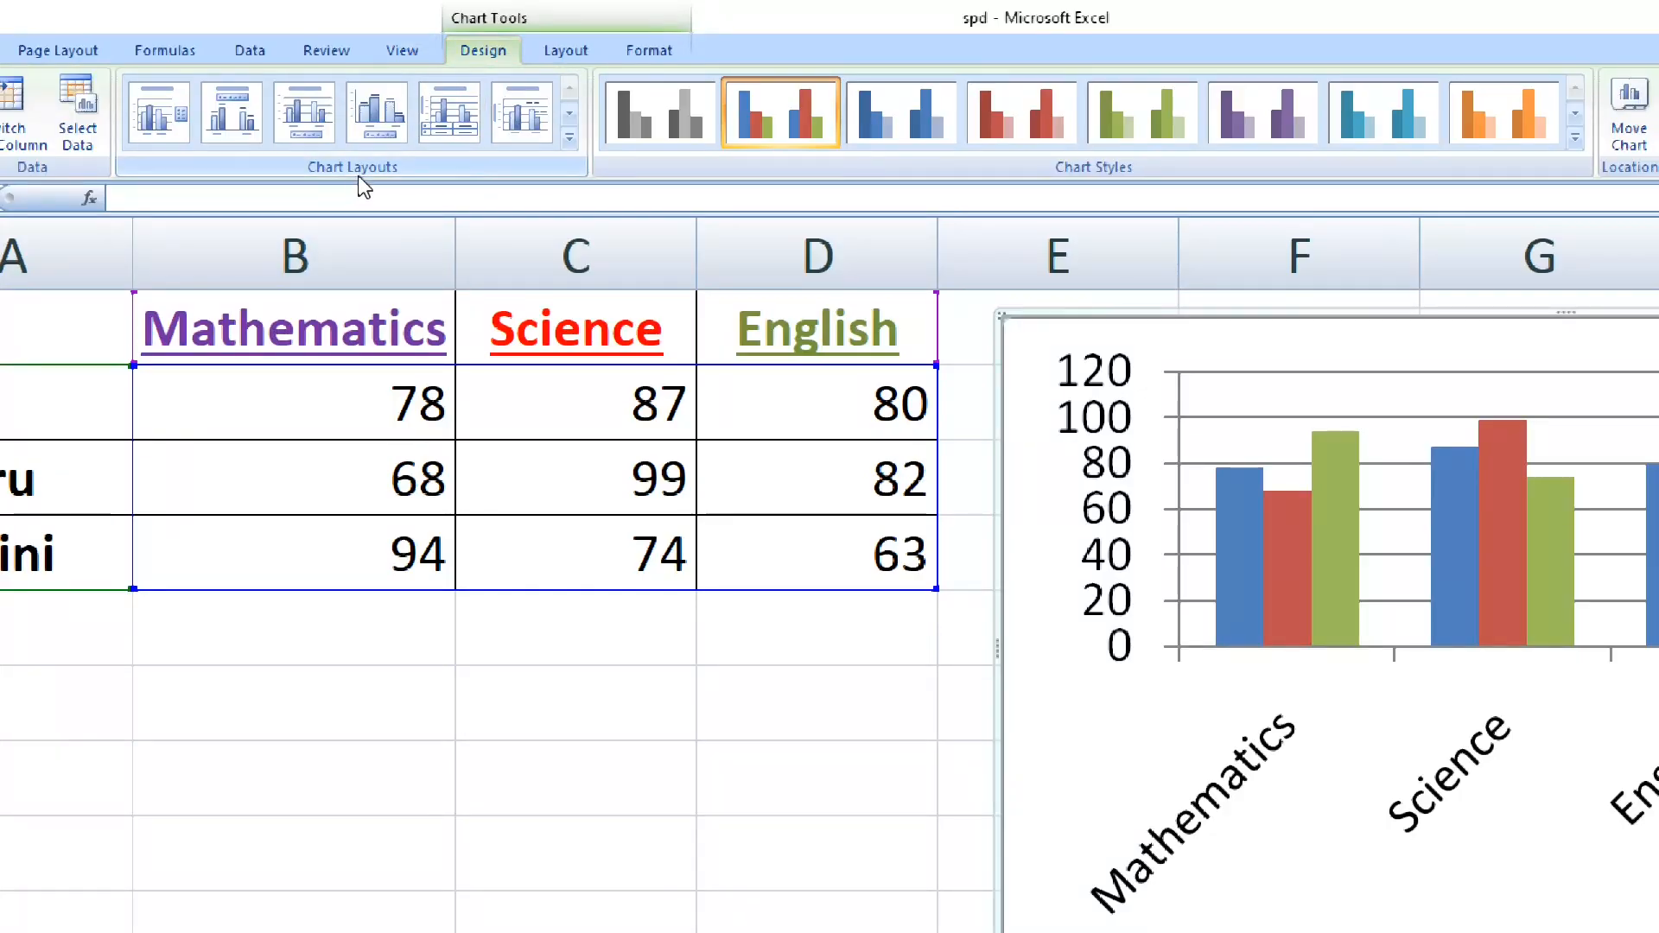
left_click(570, 141)
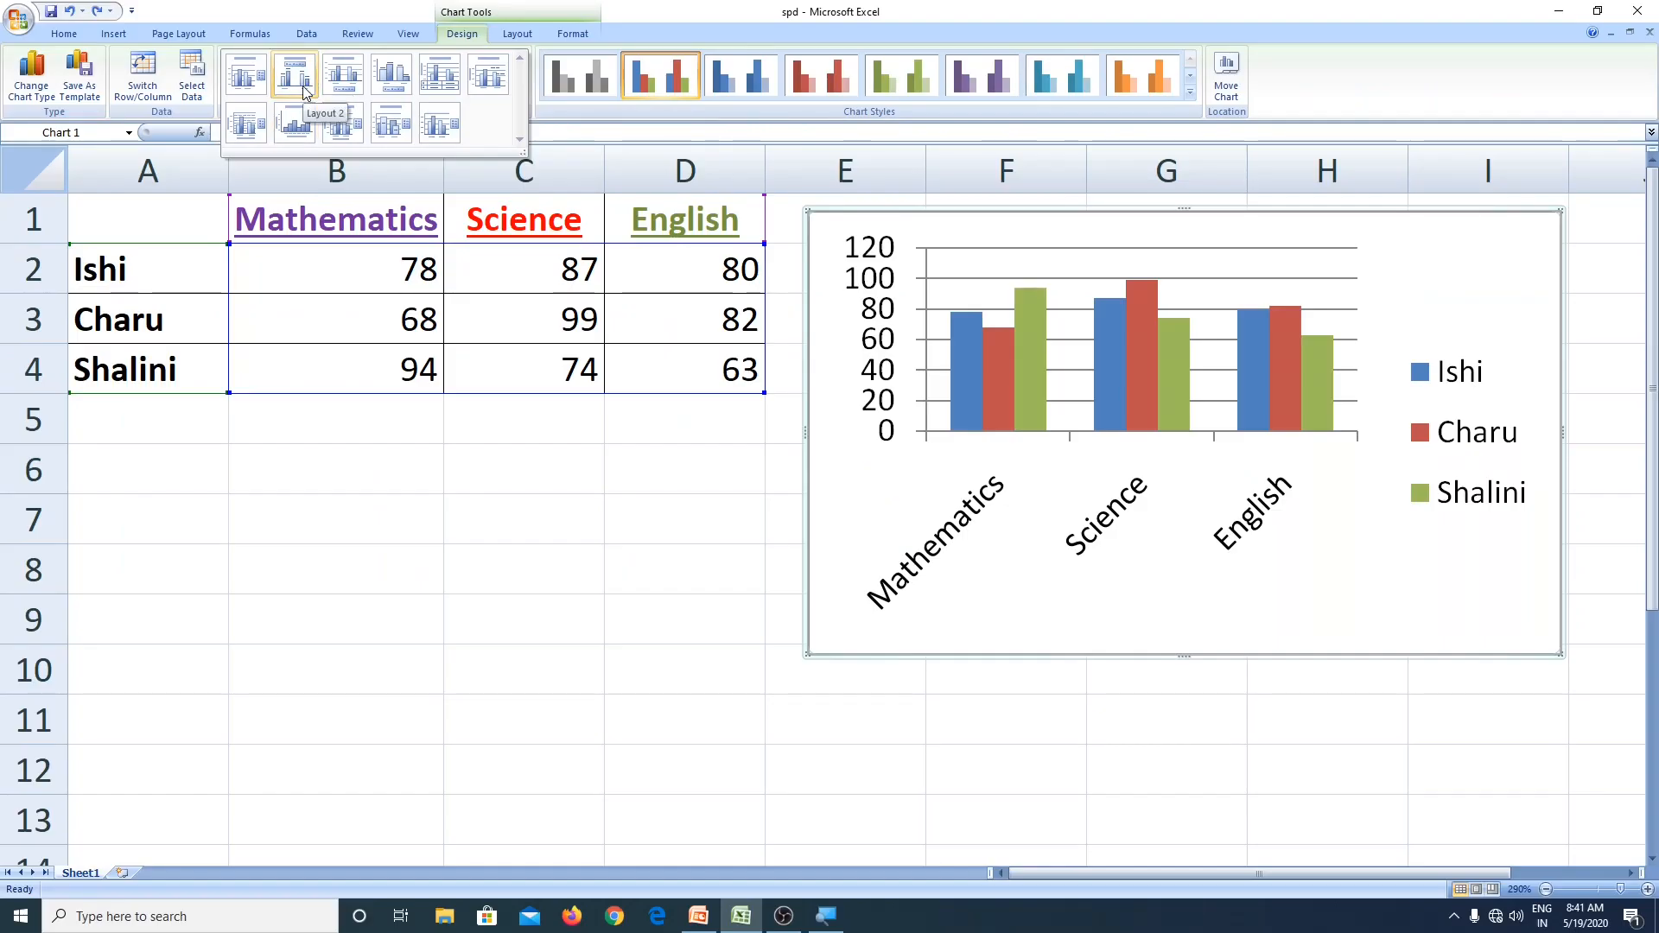
left_click(303, 84)
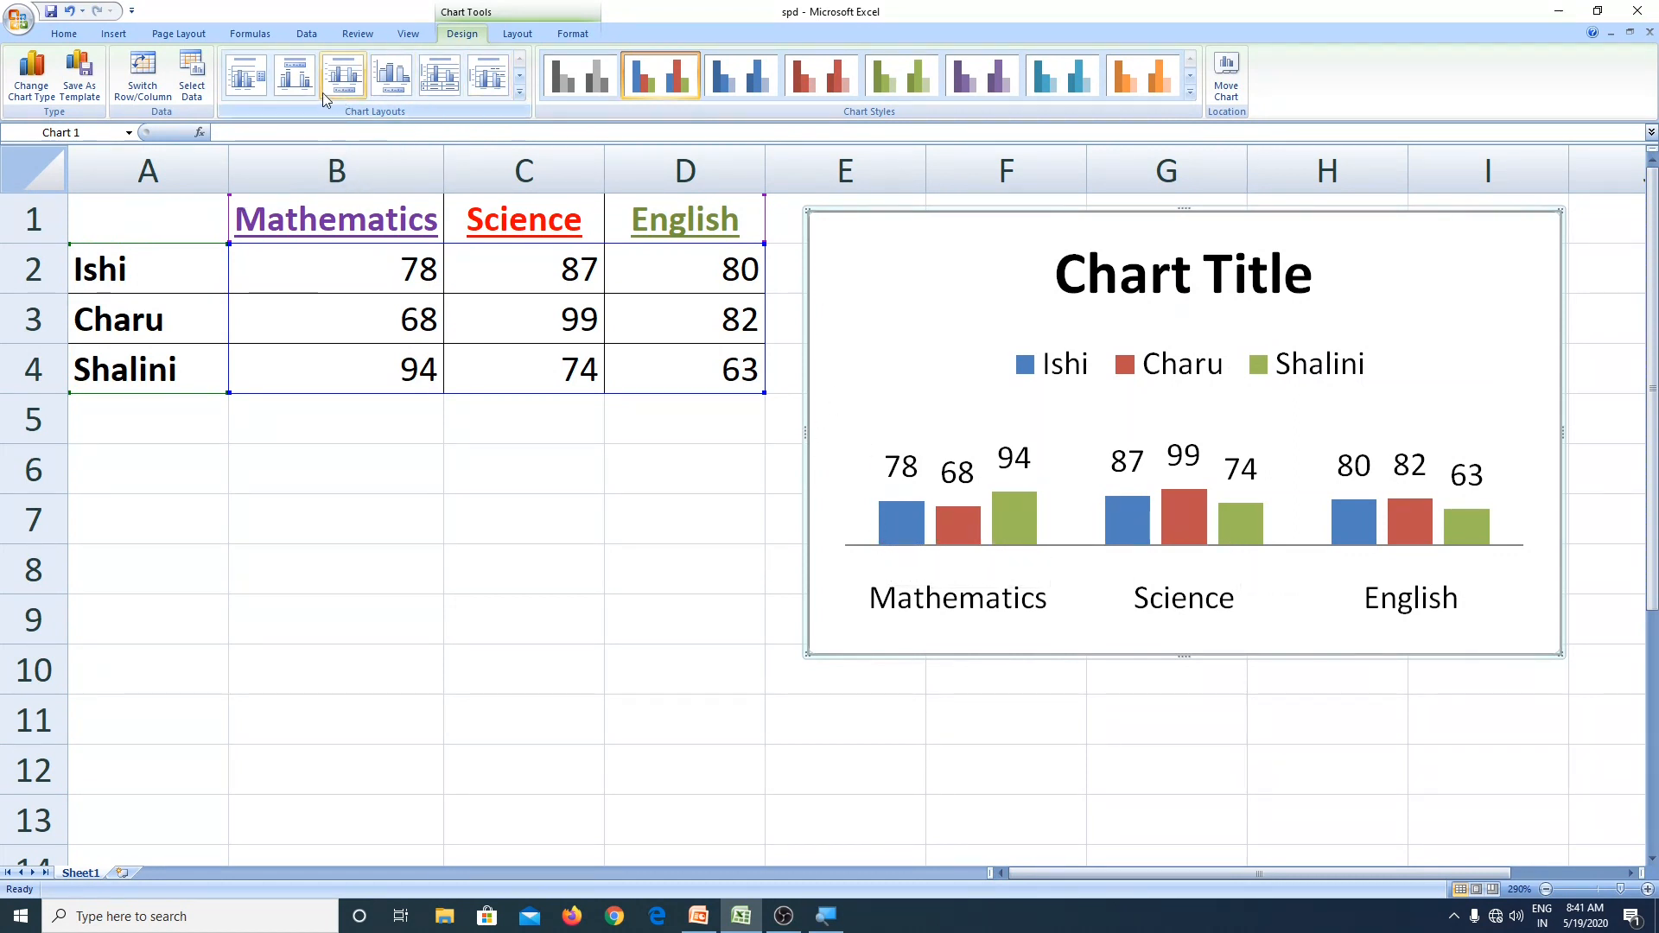
left_click(516, 94)
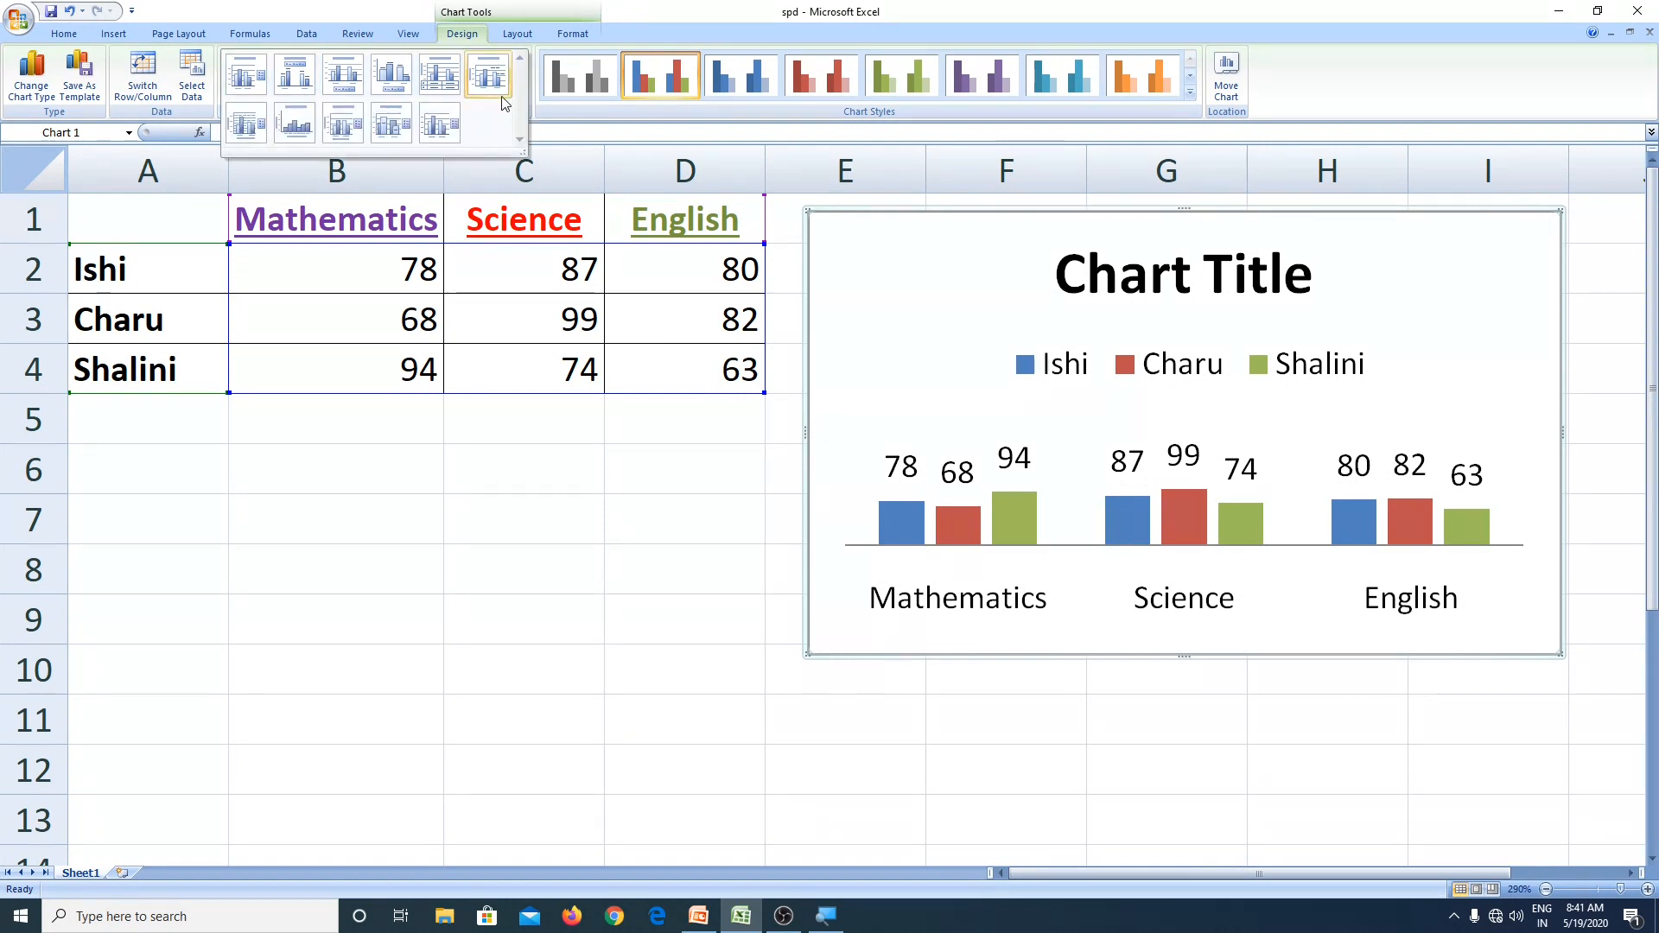
left_click(353, 89)
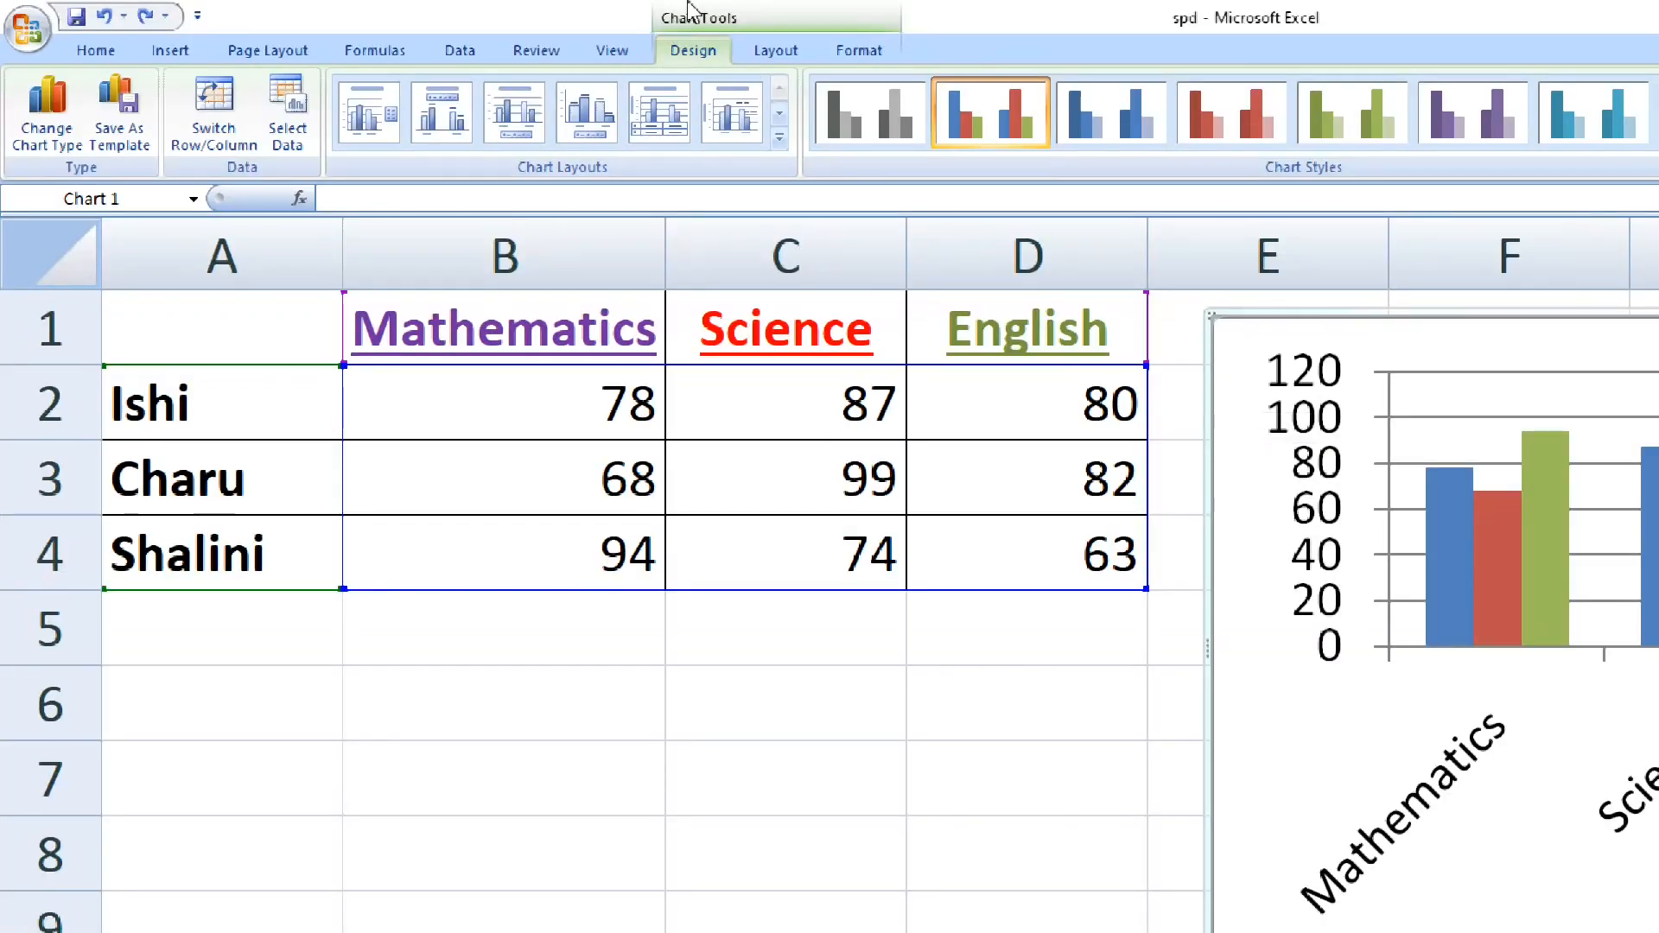
- Add a chart title with the Above Chart option and set its text to MARKS
left_click(801, 56)
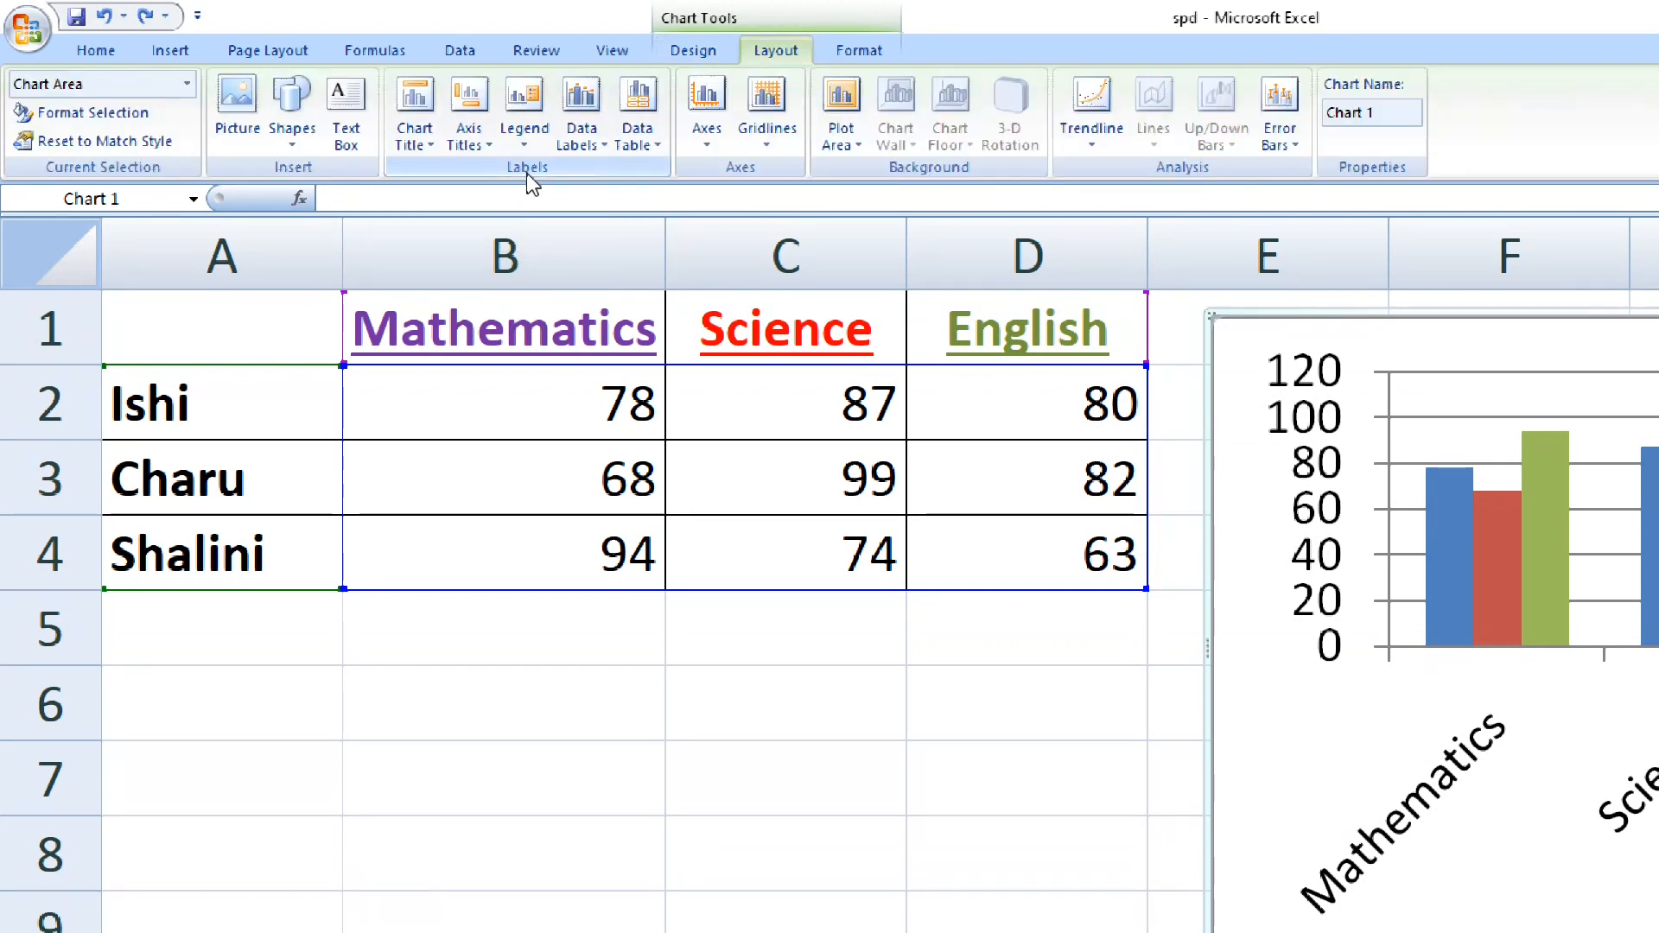
left_click(433, 147)
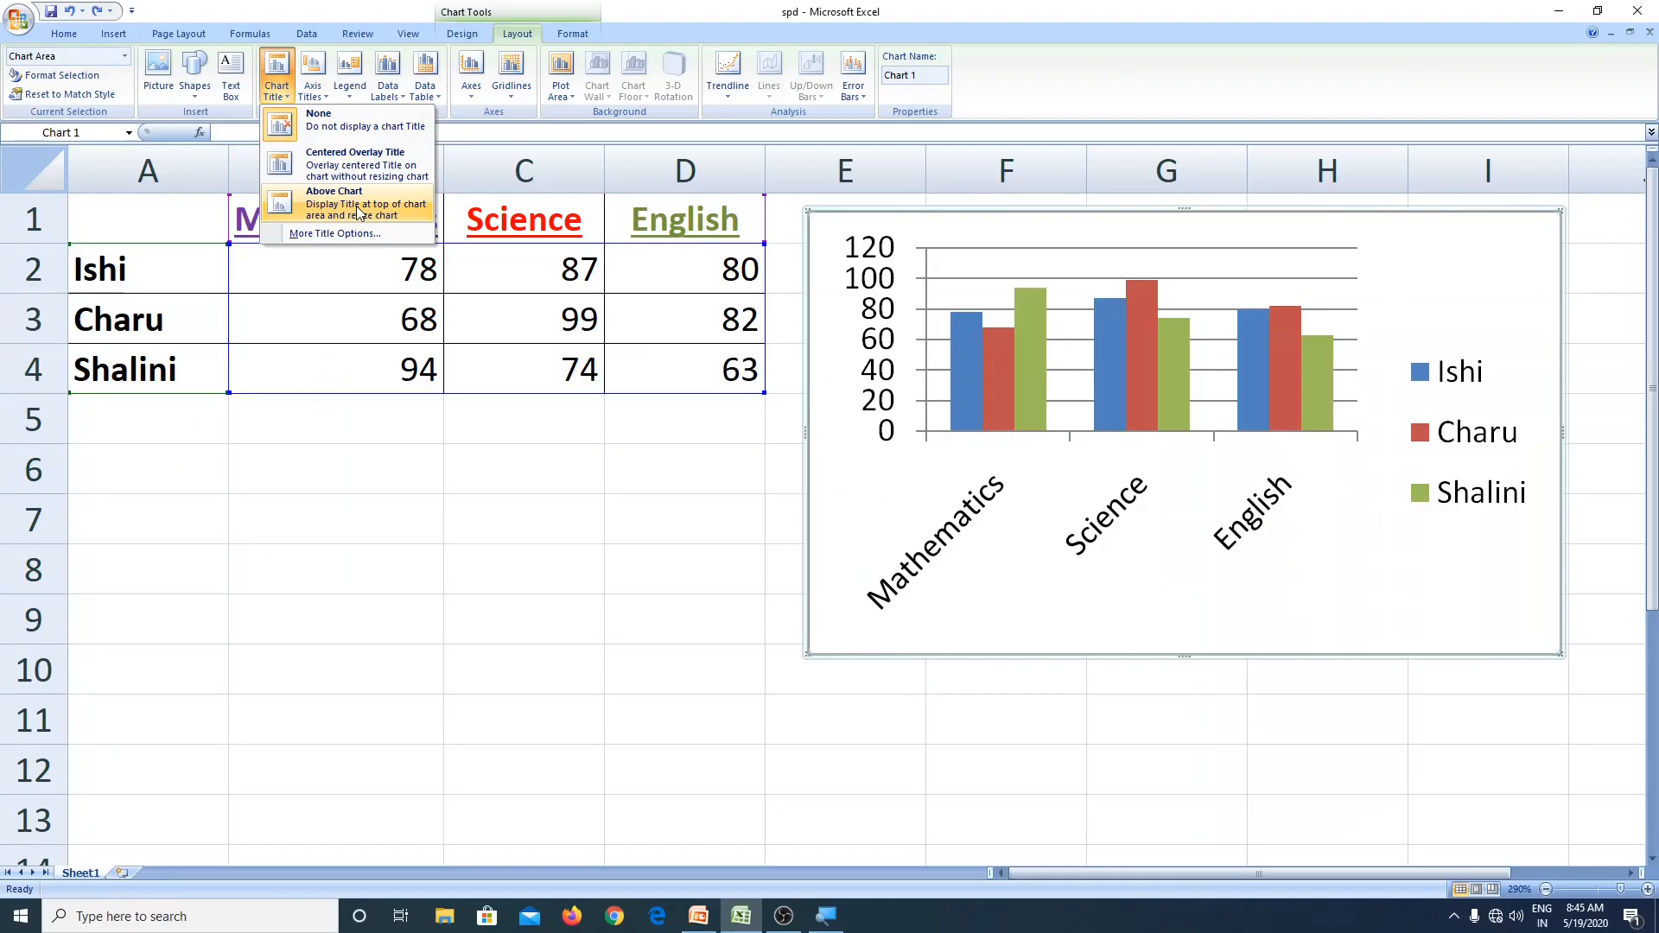
left_click(538, 318)
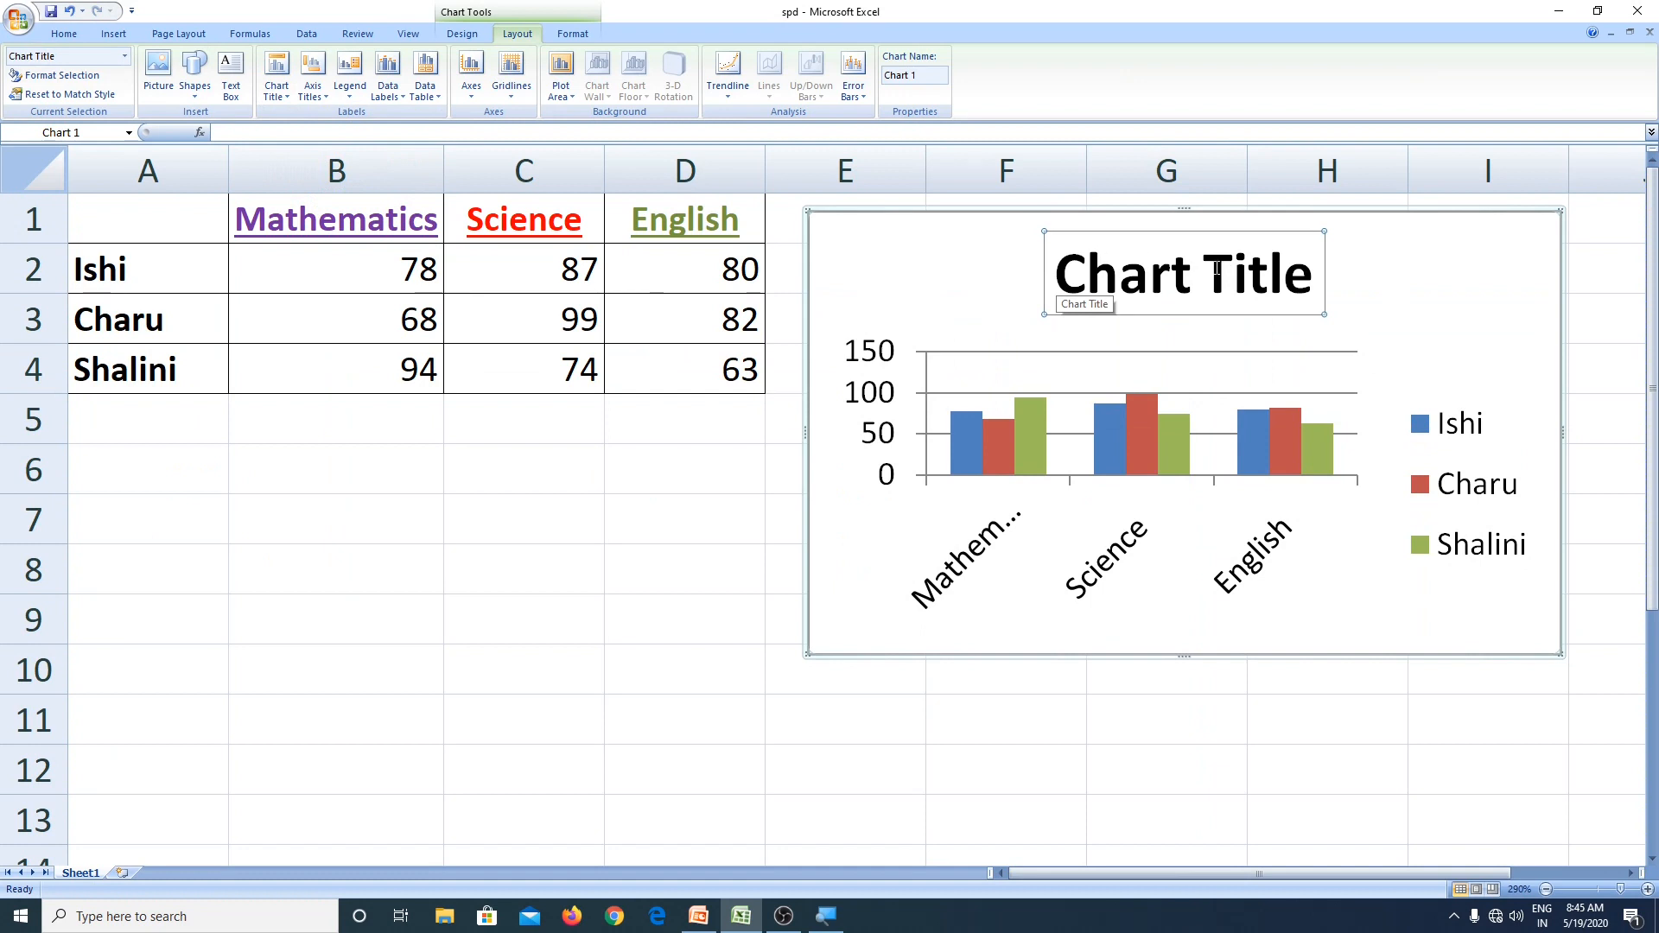
left_click_drag(1315, 278, 1119, 285)
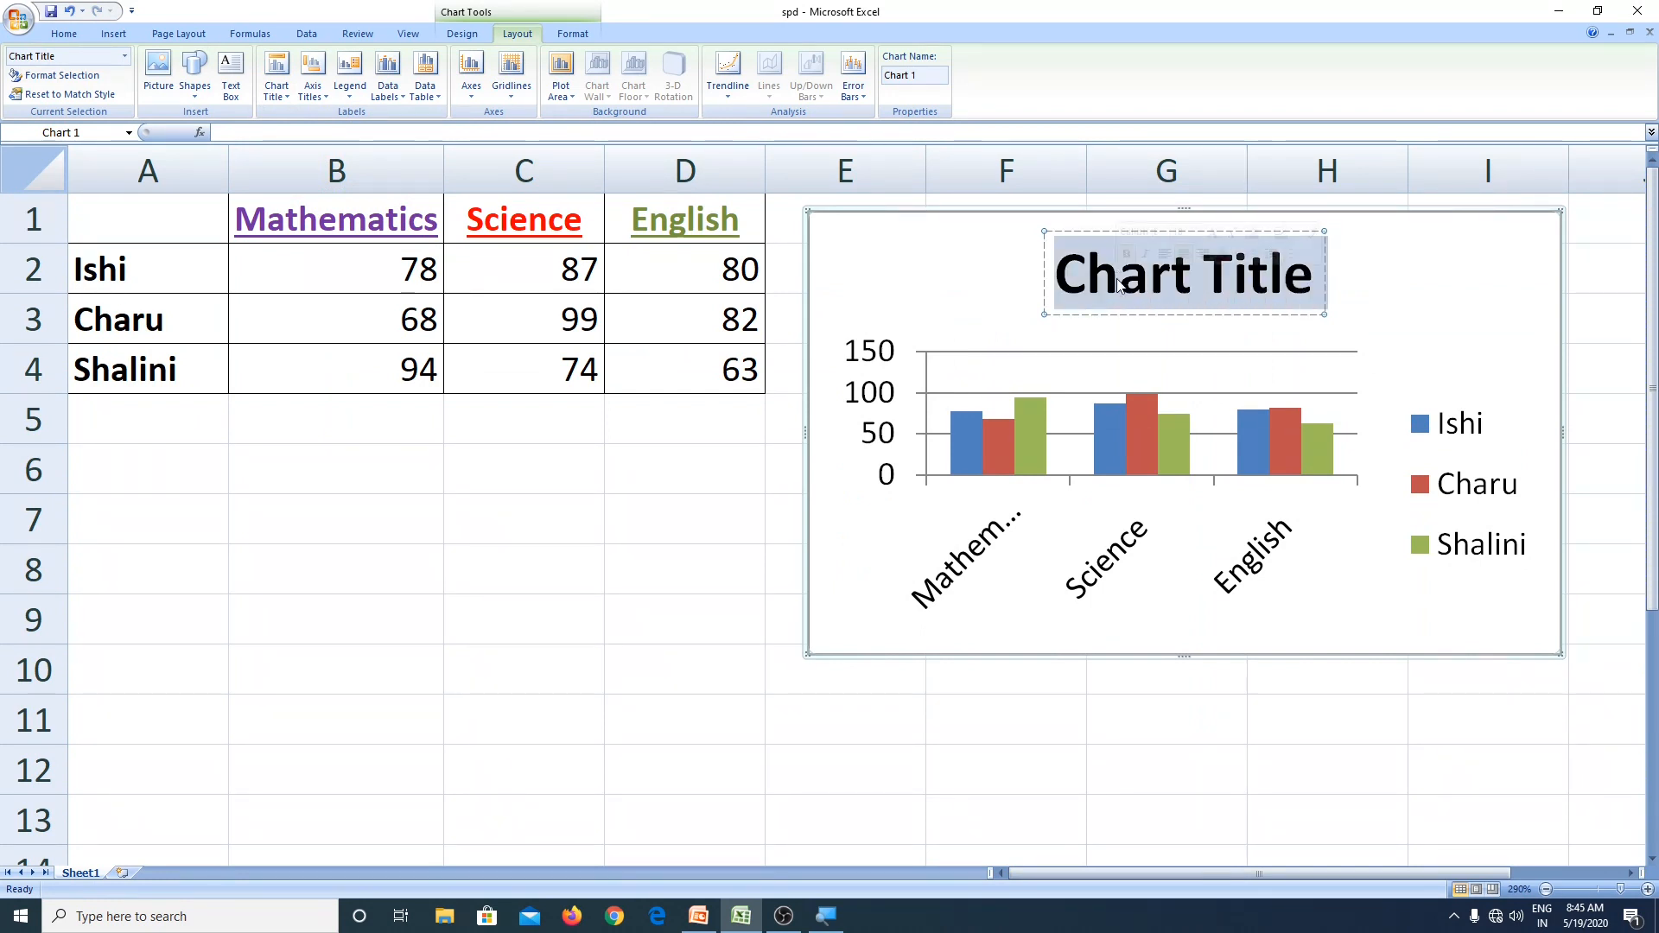
type("MARKS")
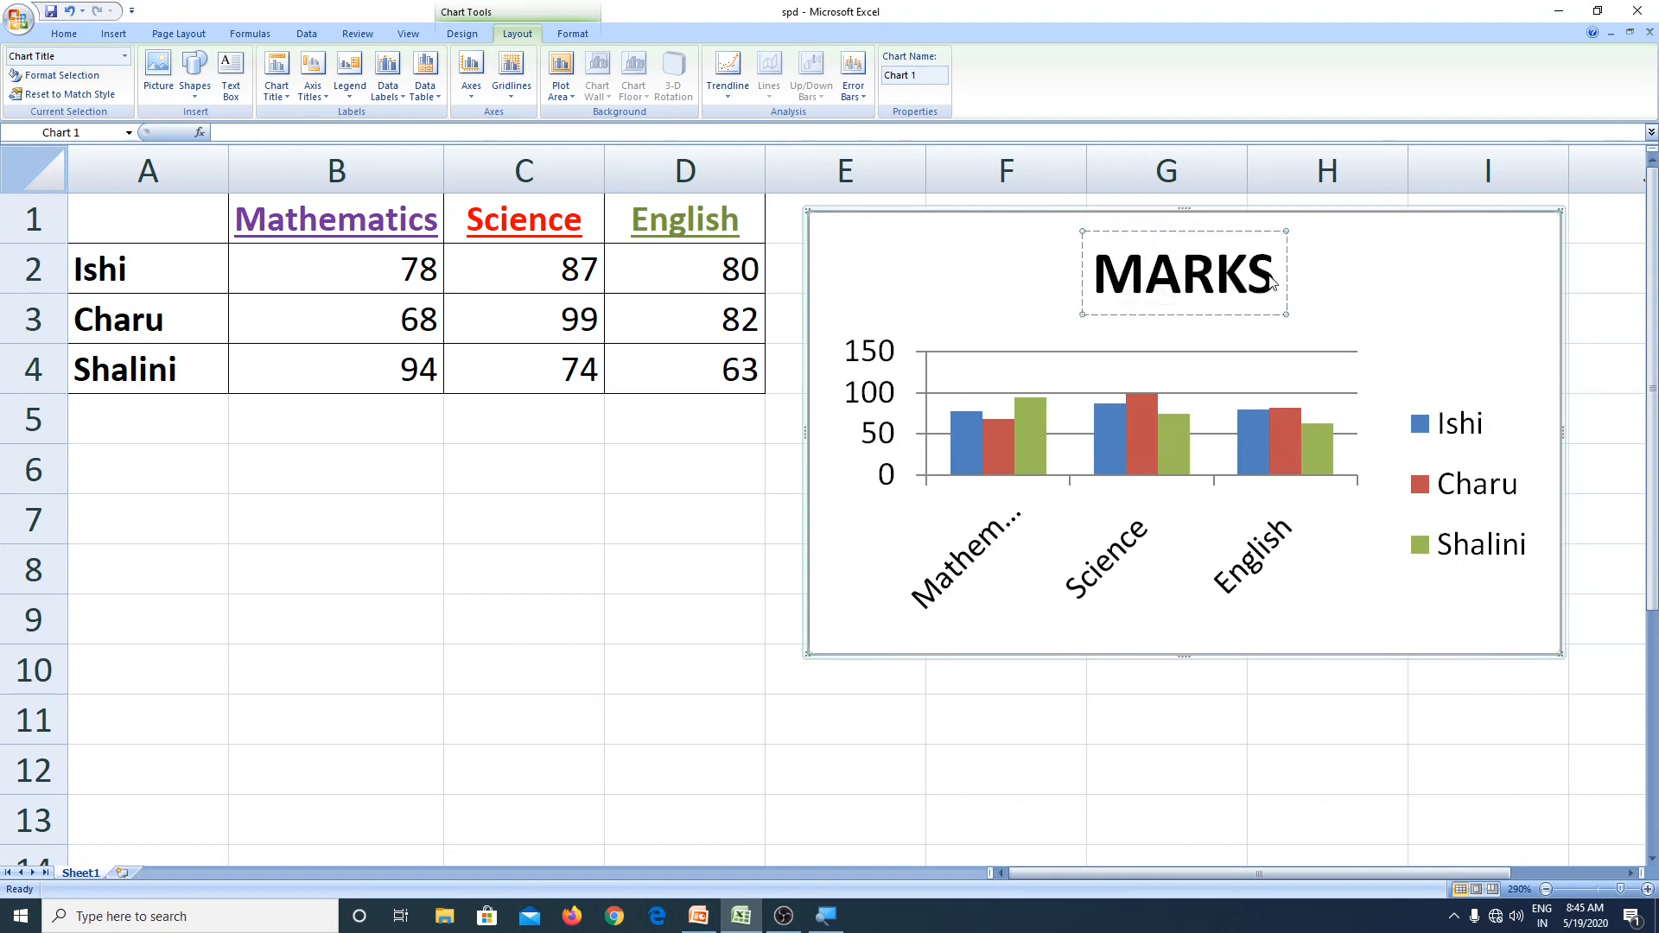
left_click(1614, 266)
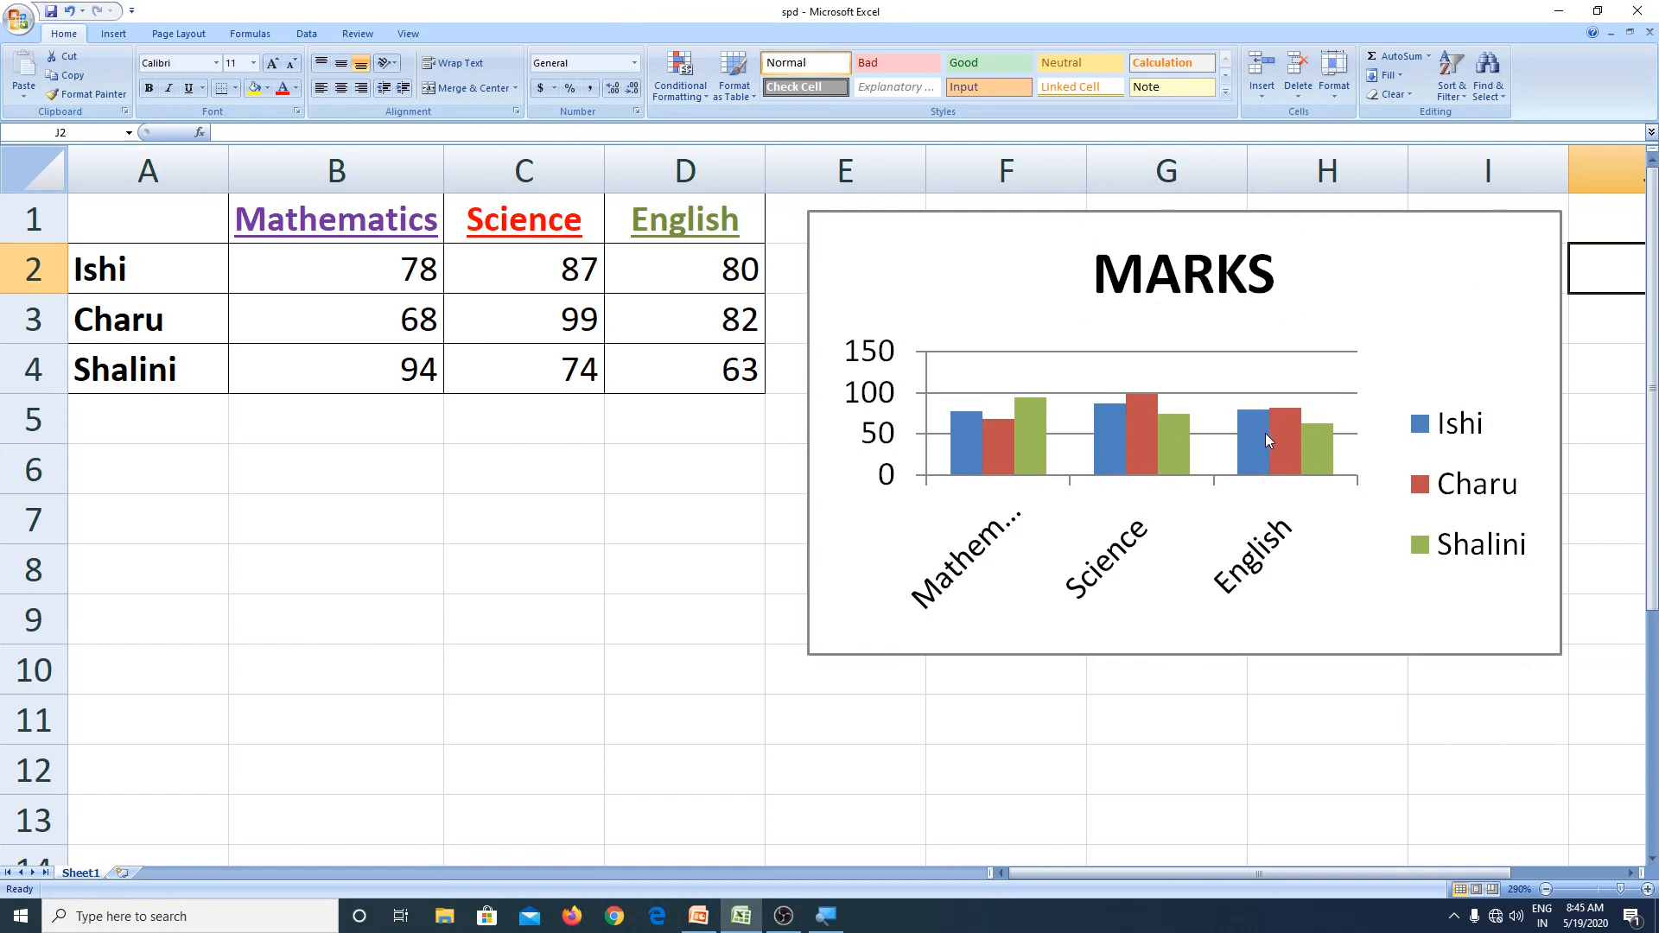
- Try the Centered Overlay Title option for the MARKS title and return it to Above Chart
left_click(1133, 305)
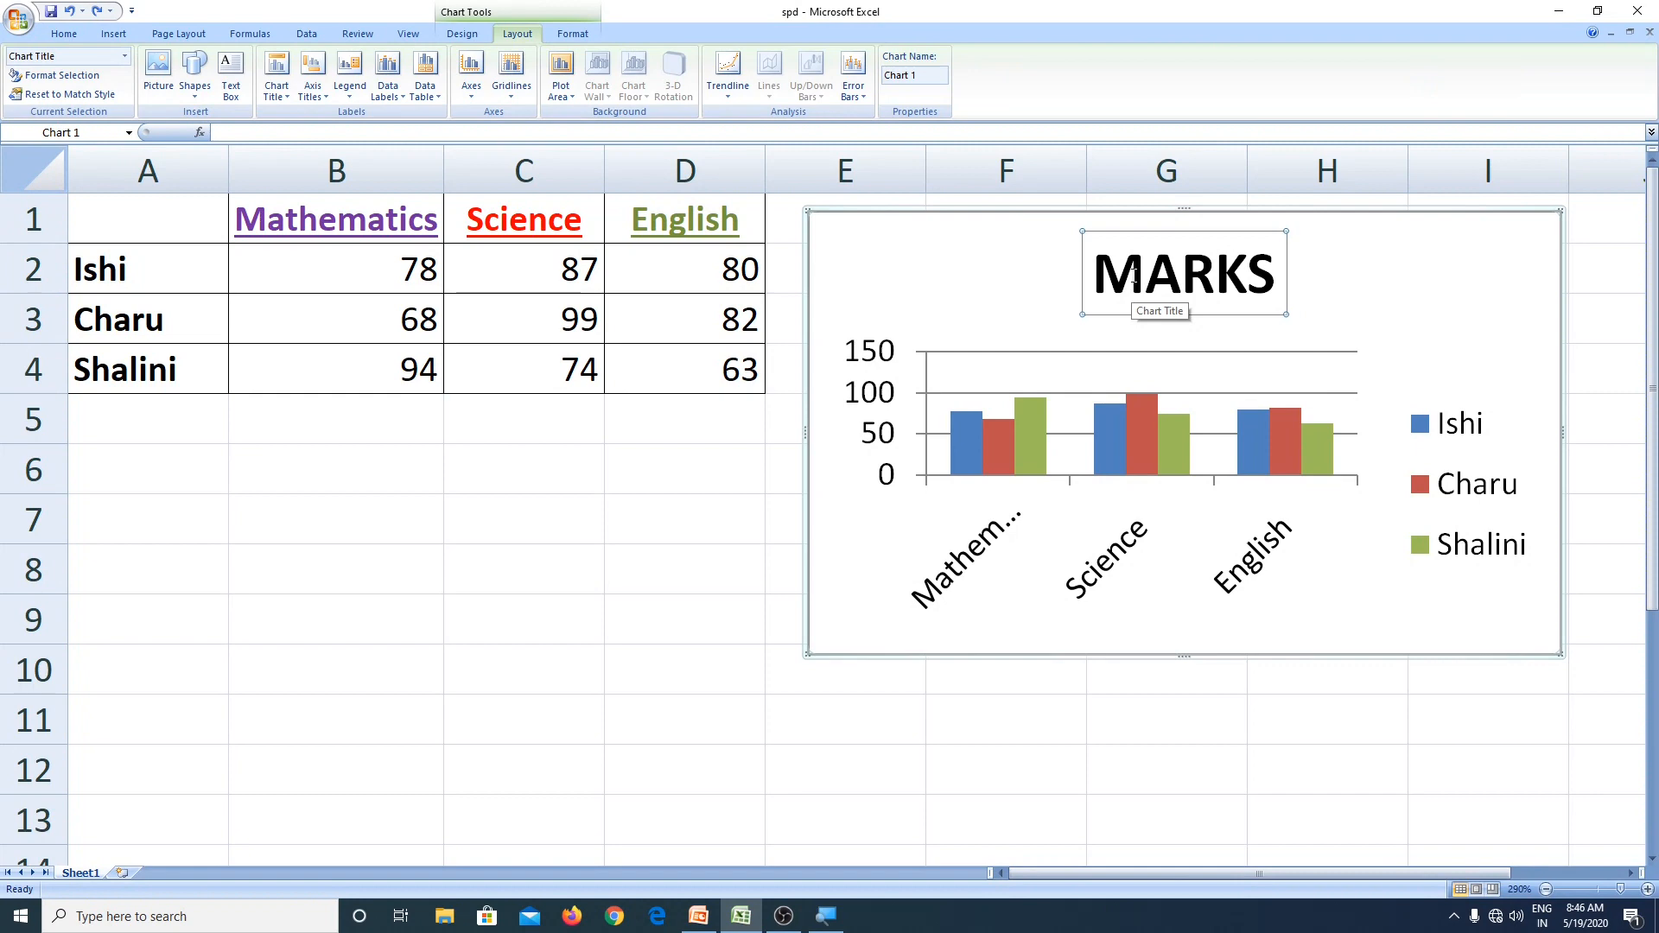
left_click(278, 82)
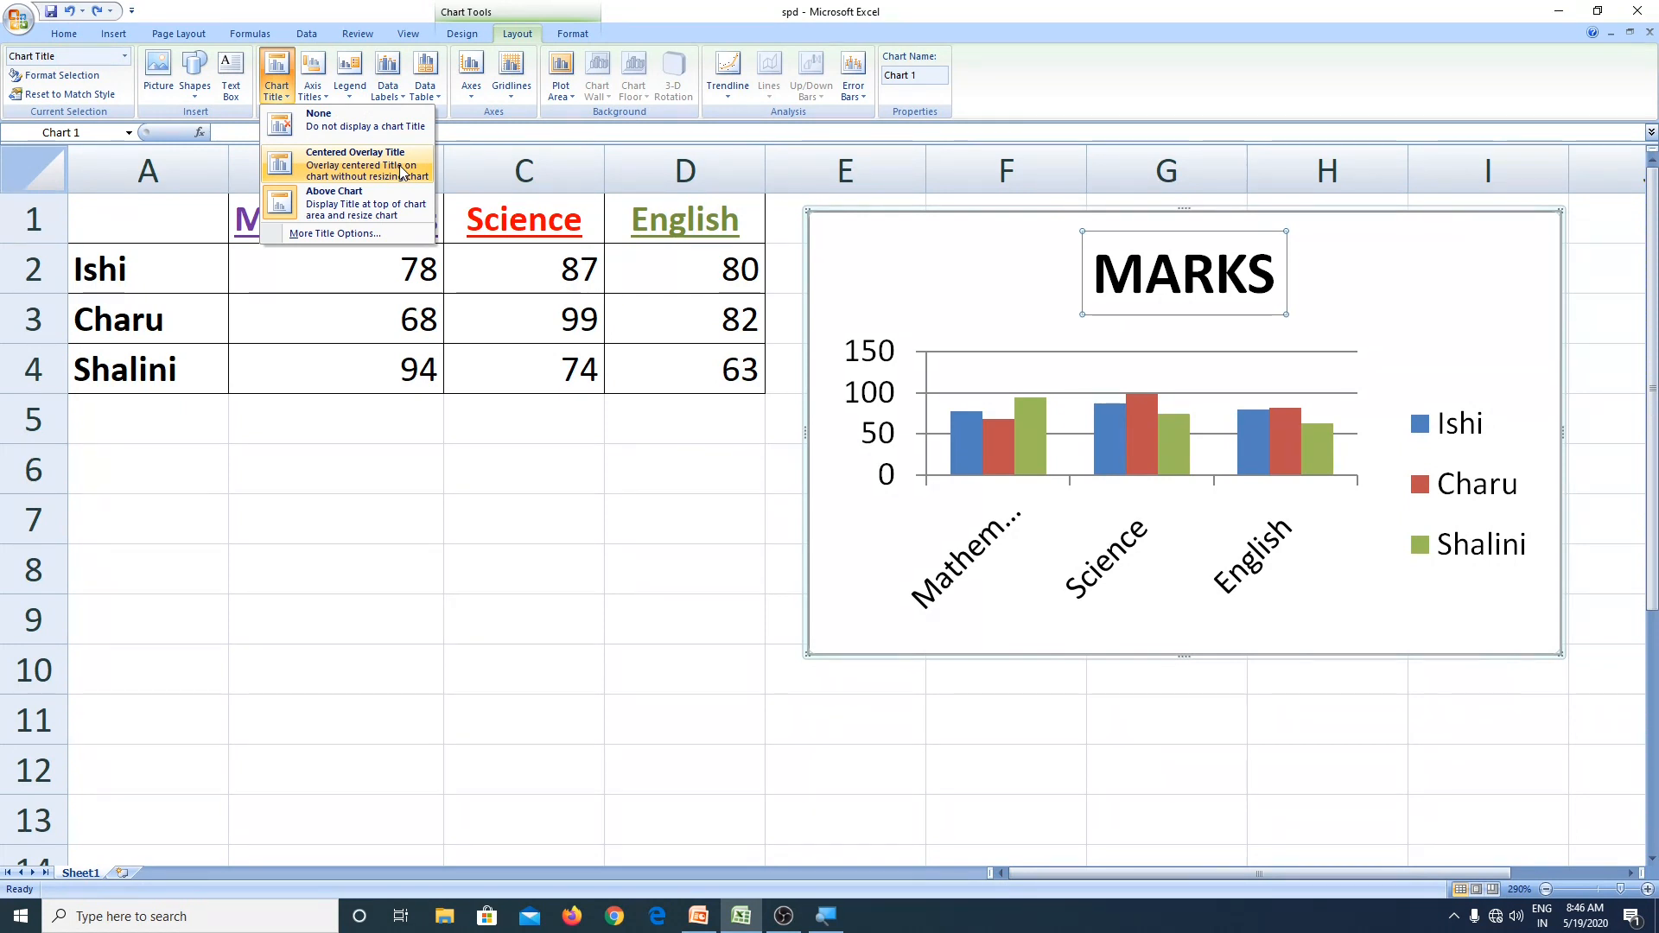
left_click(400, 170)
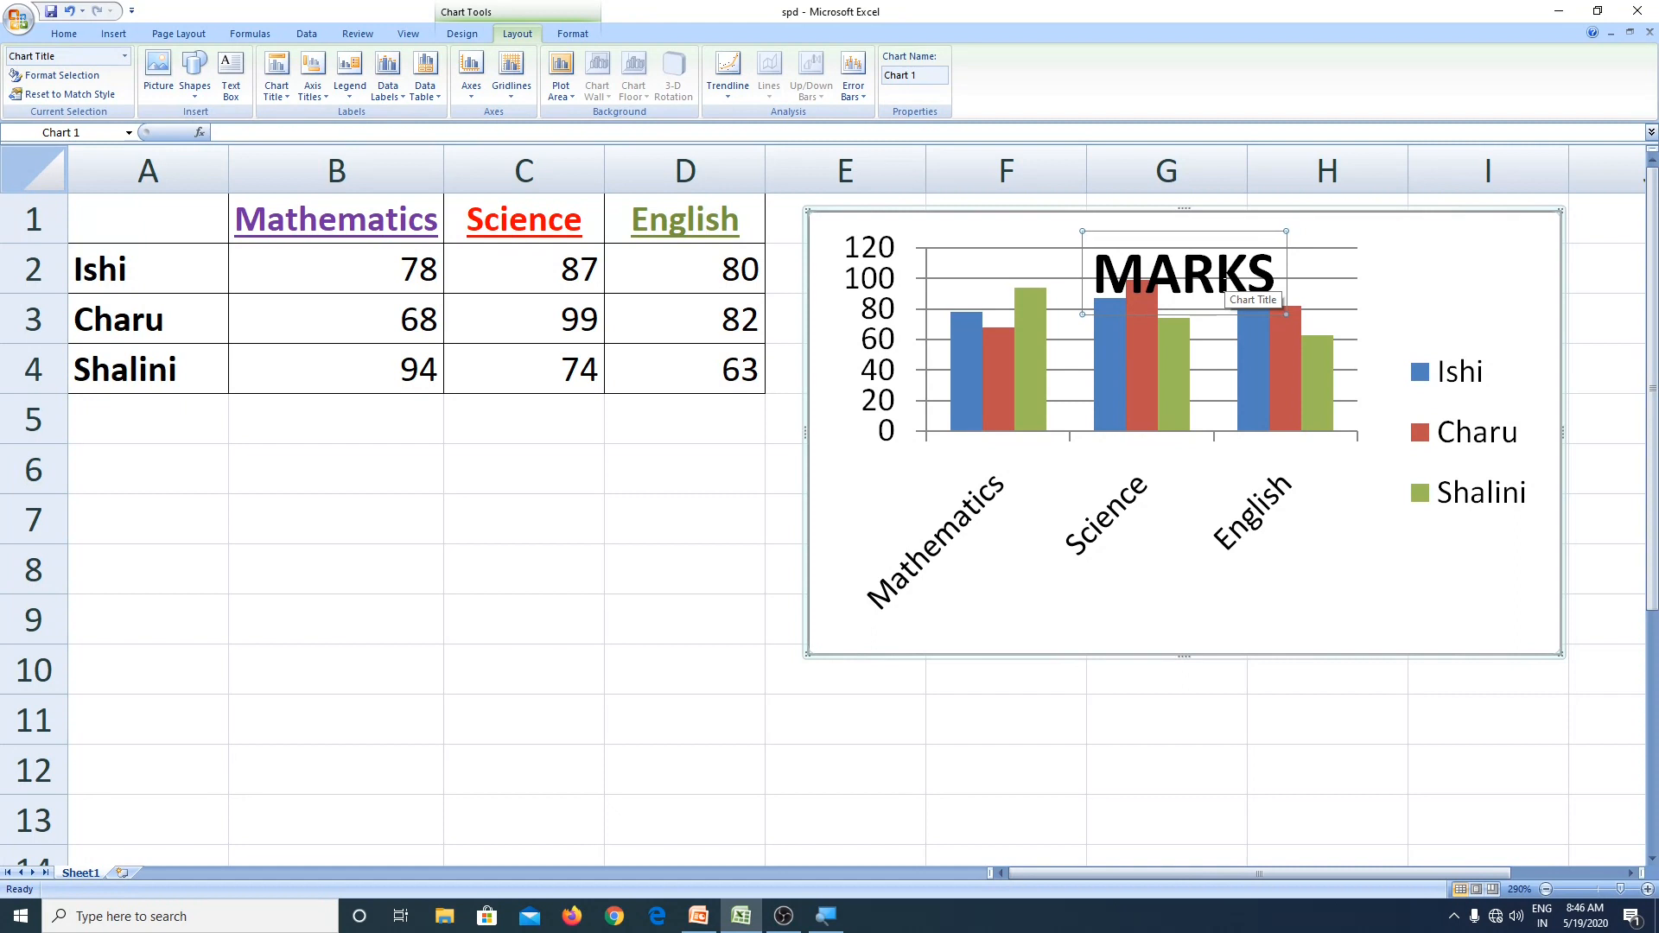
left_click(278, 93)
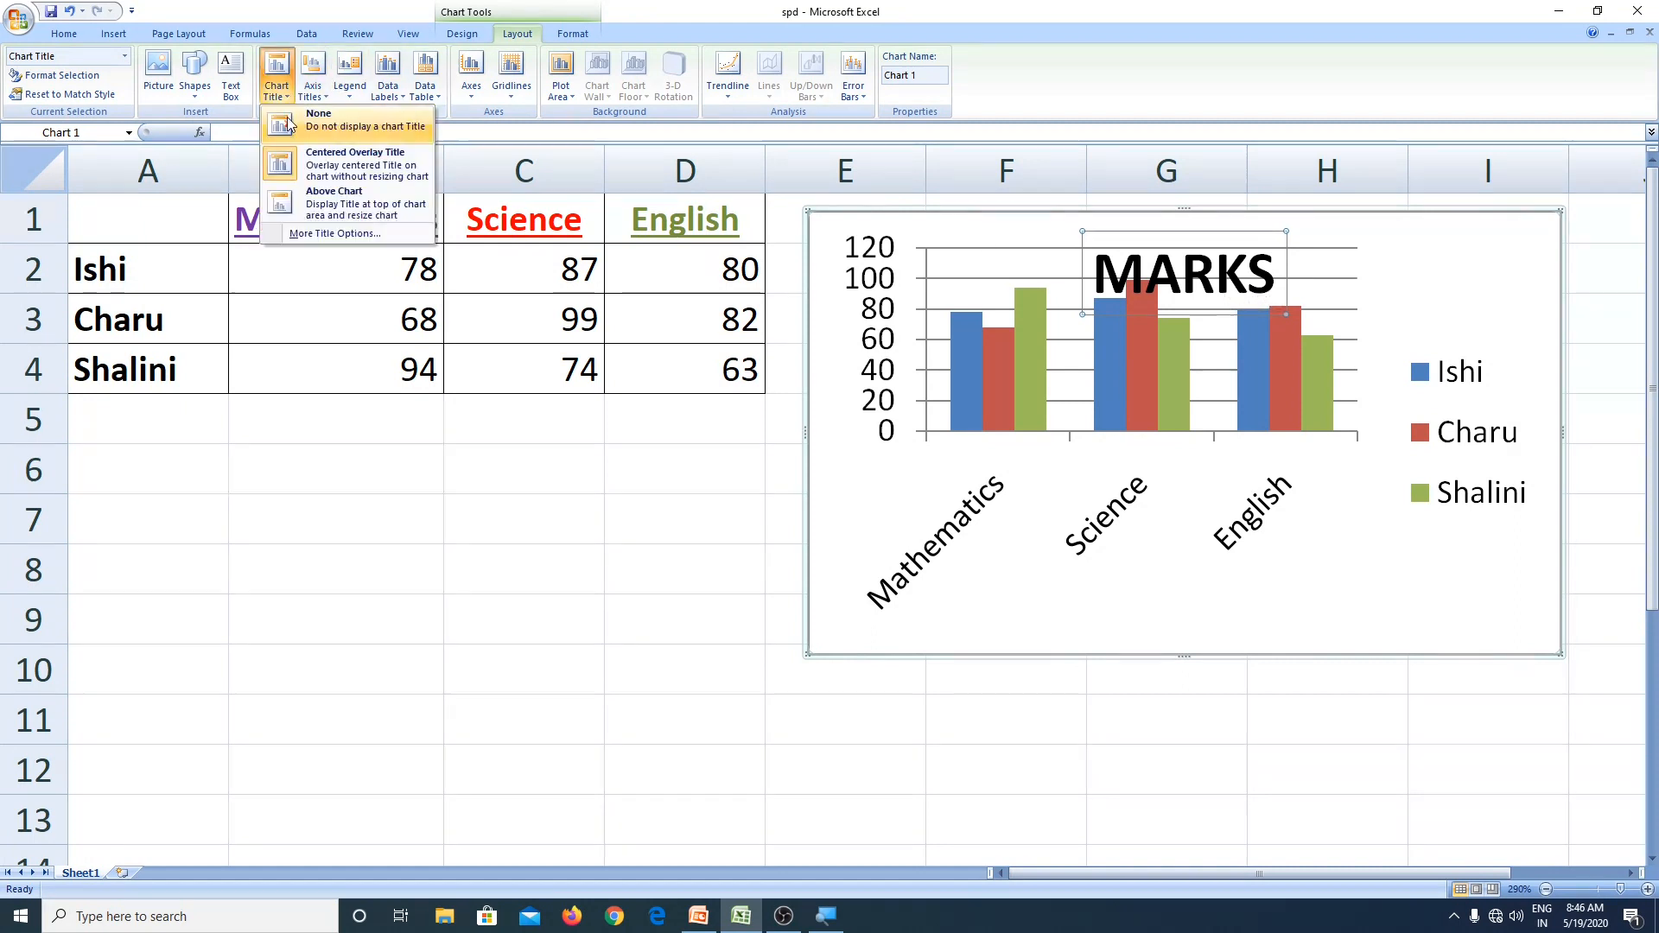
left_click(310, 205)
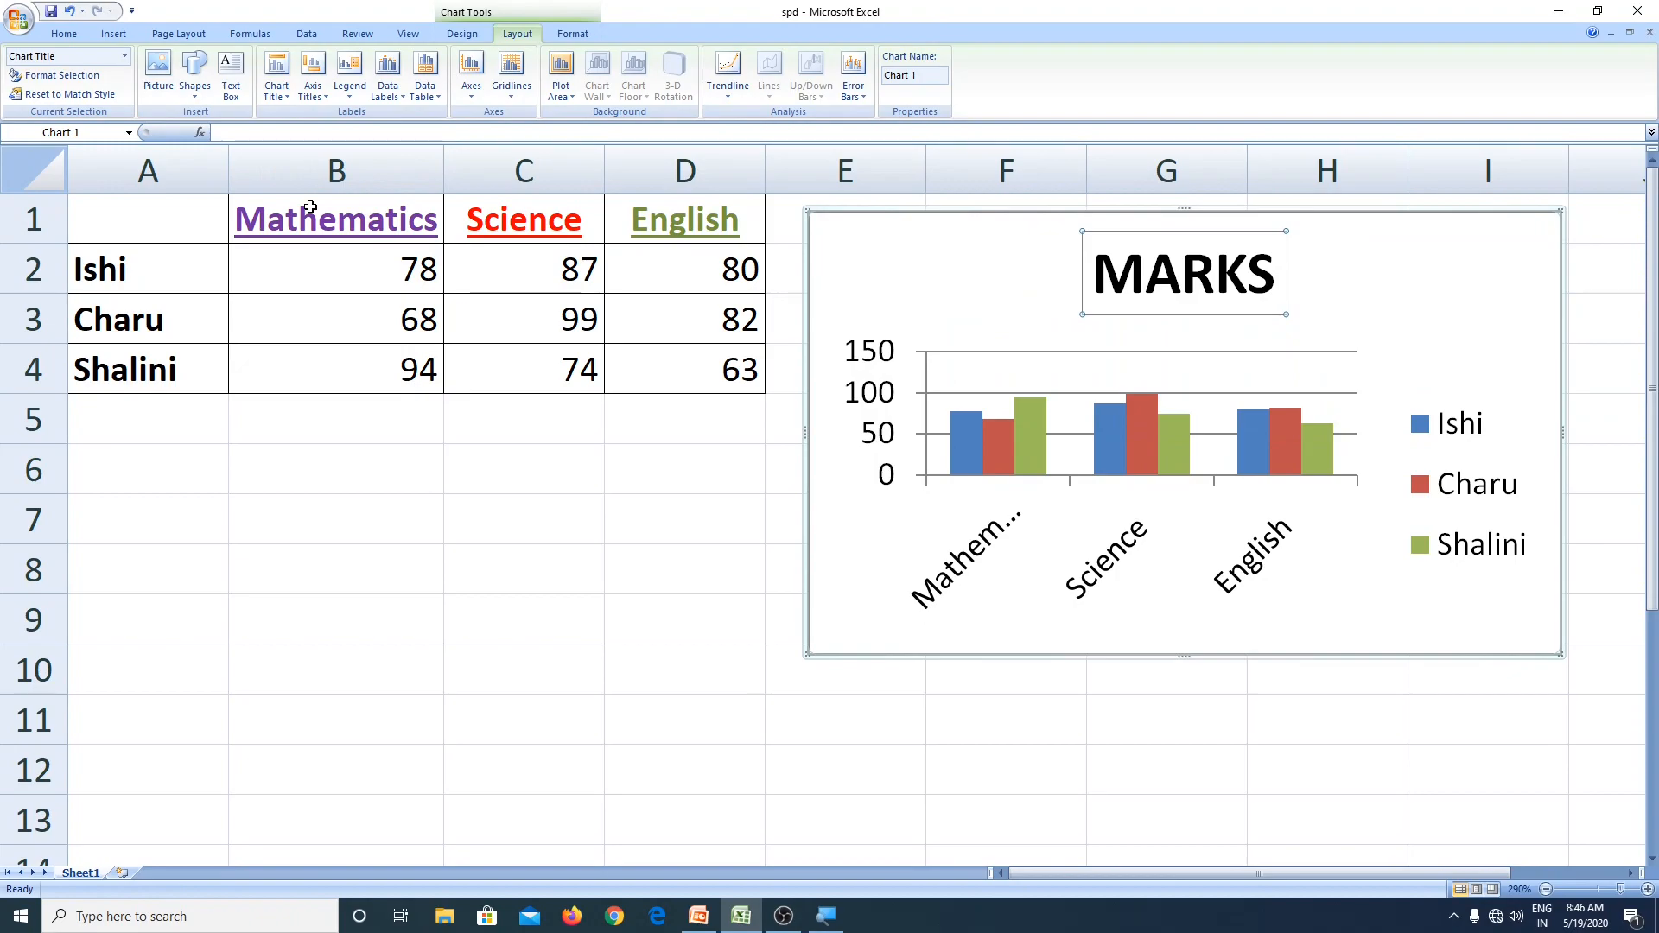